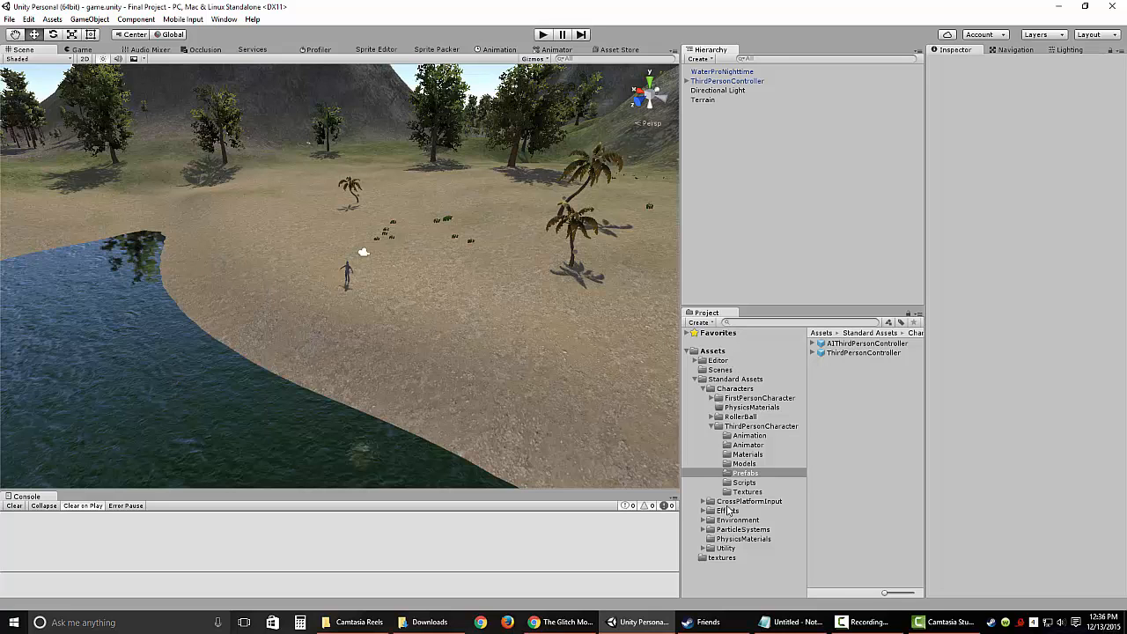
Step: Create a new folder named characters directly under the project's Assets folder
{"action": "left_click", "coordinate": [694, 379]}
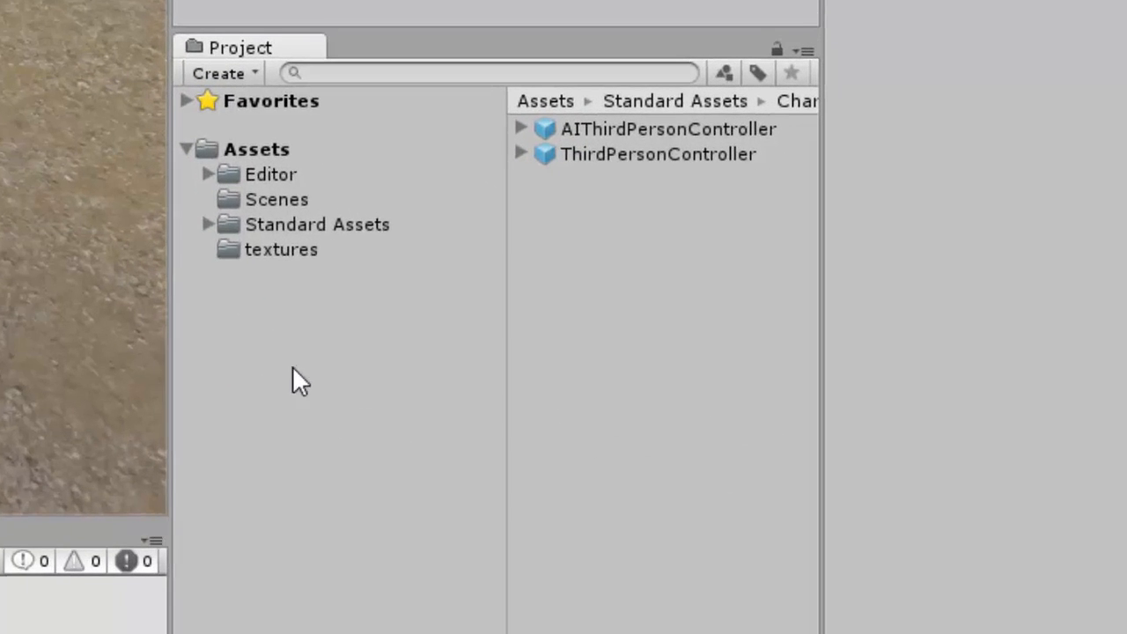
{"action": "right_click", "coordinate": [232, 132]}
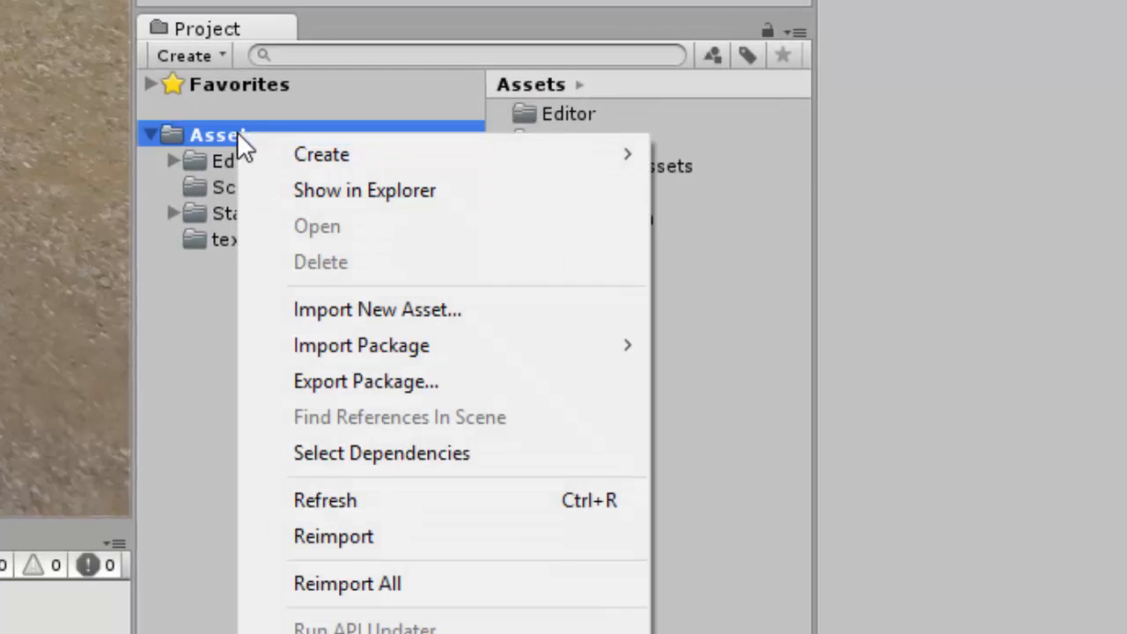
{"action": "mouse_move", "coordinate": [395, 167]}
{"action": "left_click", "coordinate": [753, 0]}
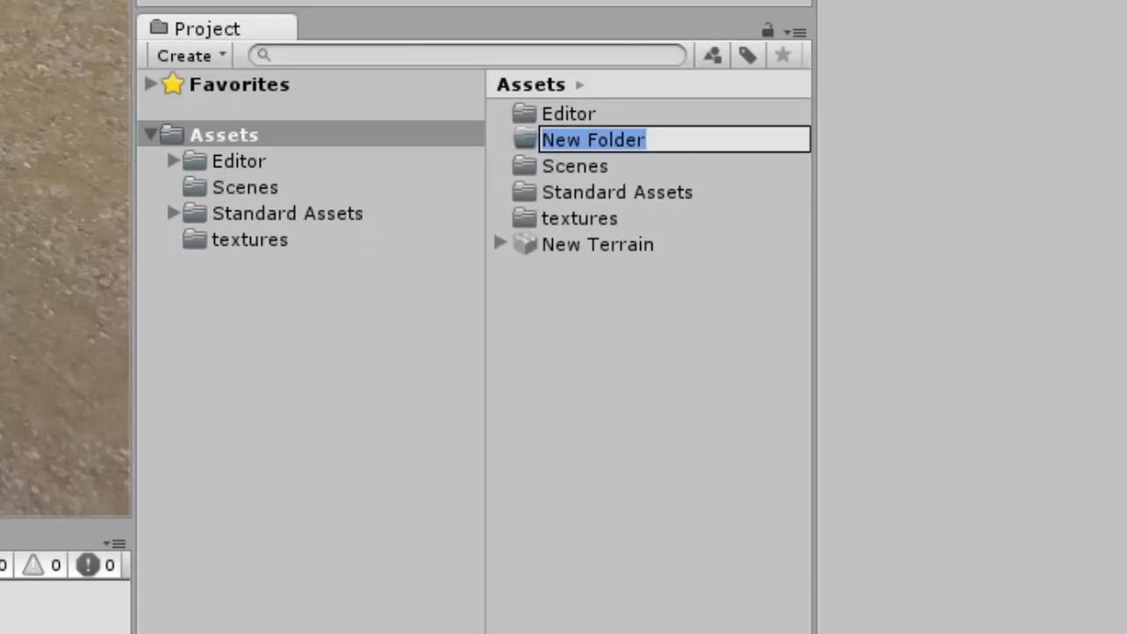
{"action": "type", "text": "characters"}
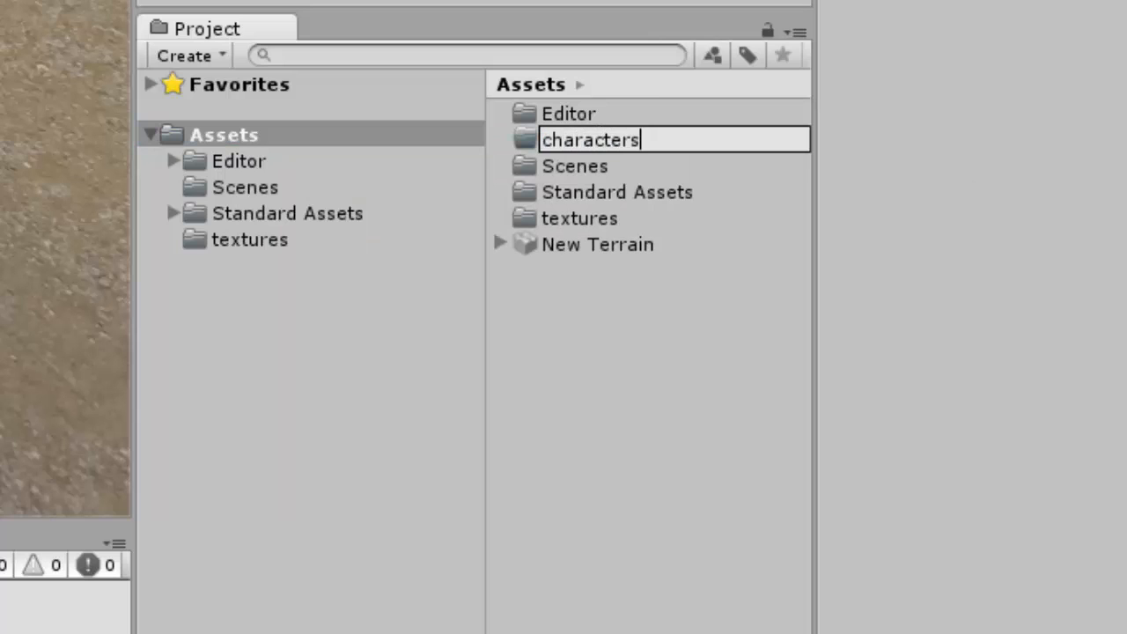
{"action": "key", "text": "Return"}
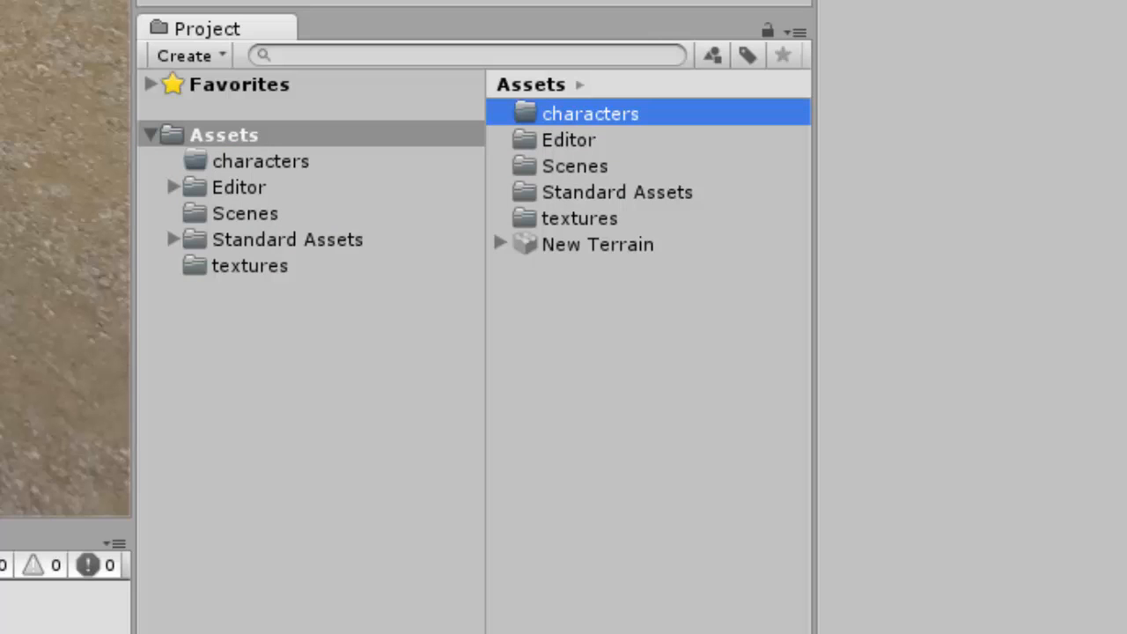
Step: Import jaw.fbx from Downloads into the characters folder and ignore the normal map settings fix
{"action": "left_click", "coordinate": [276, 167]}
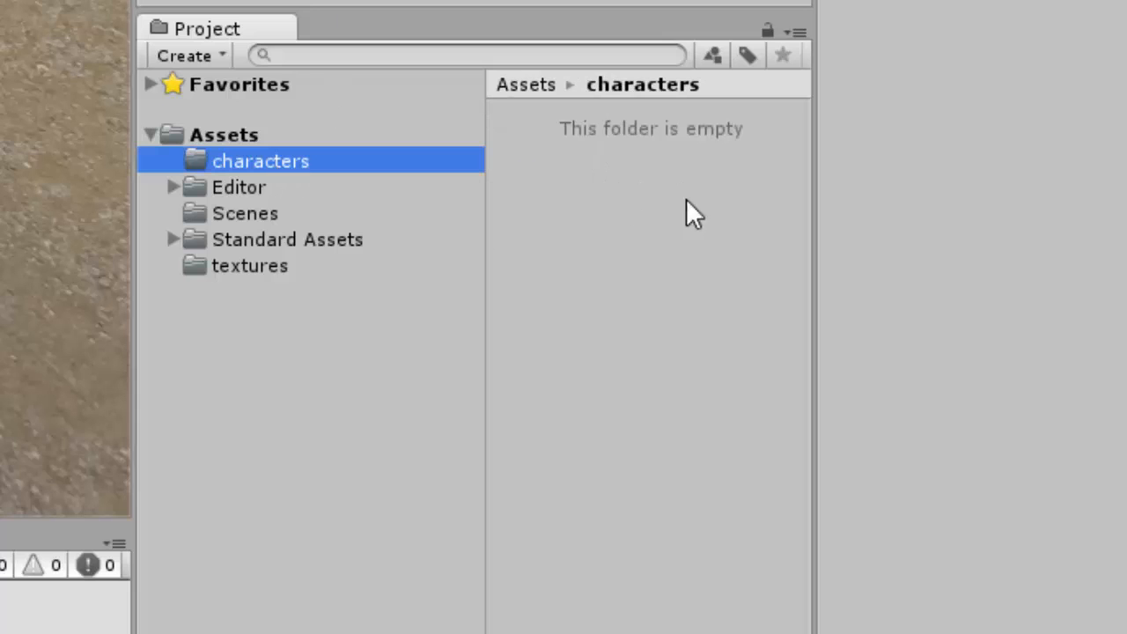
{"action": "right_click", "coordinate": [283, 169]}
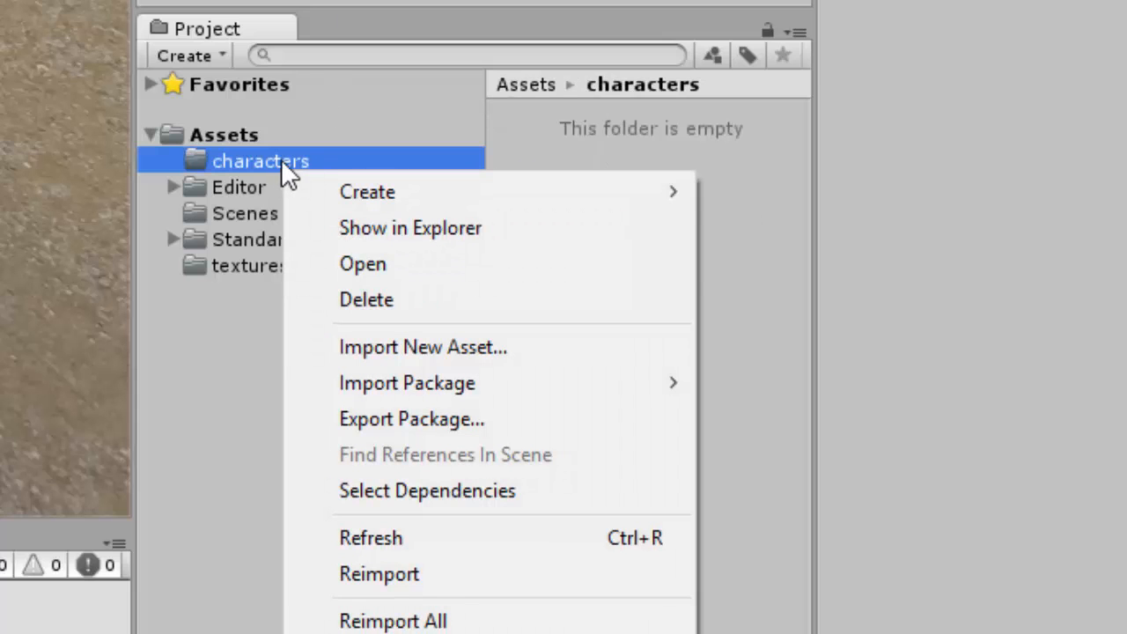
{"action": "left_click", "coordinate": [451, 349]}
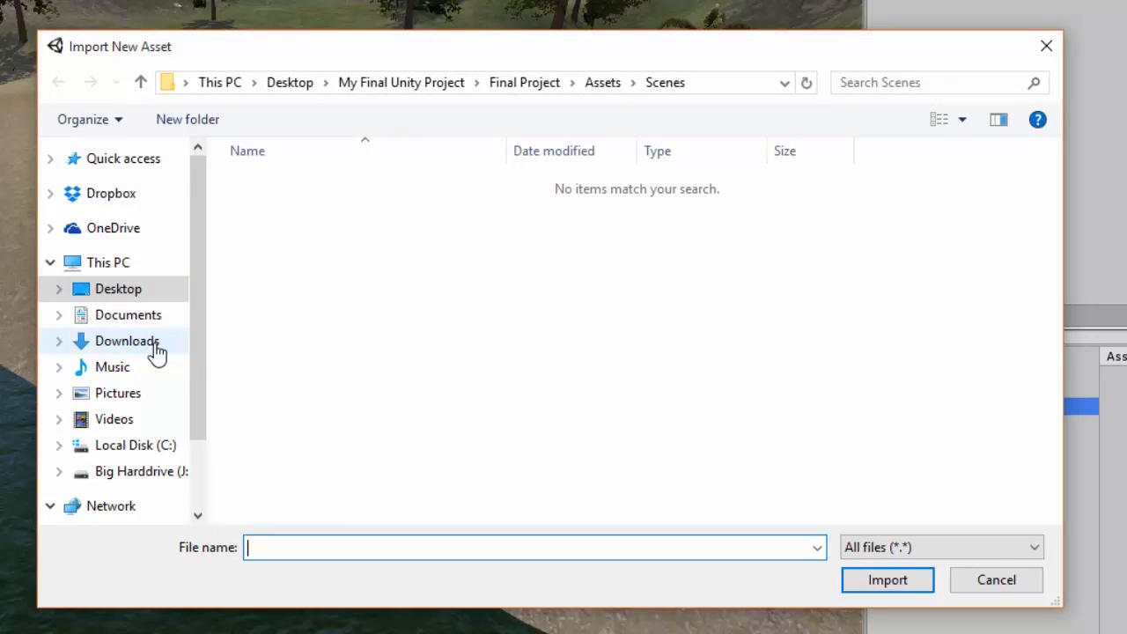
{"action": "left_click", "coordinate": [156, 350]}
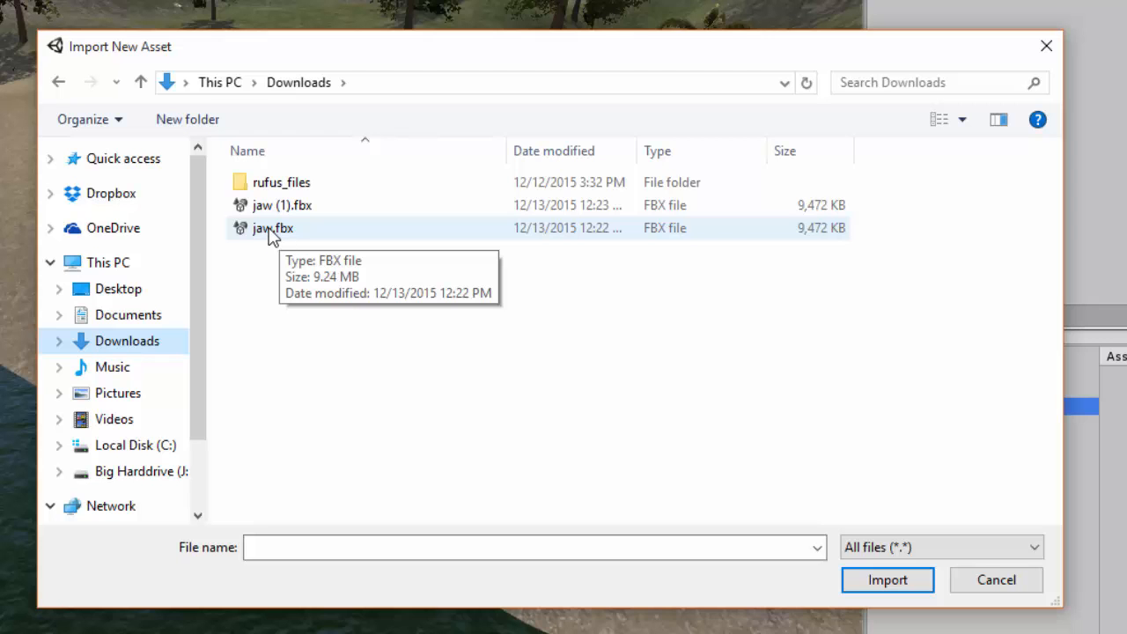
{"action": "left_click", "coordinate": [272, 231]}
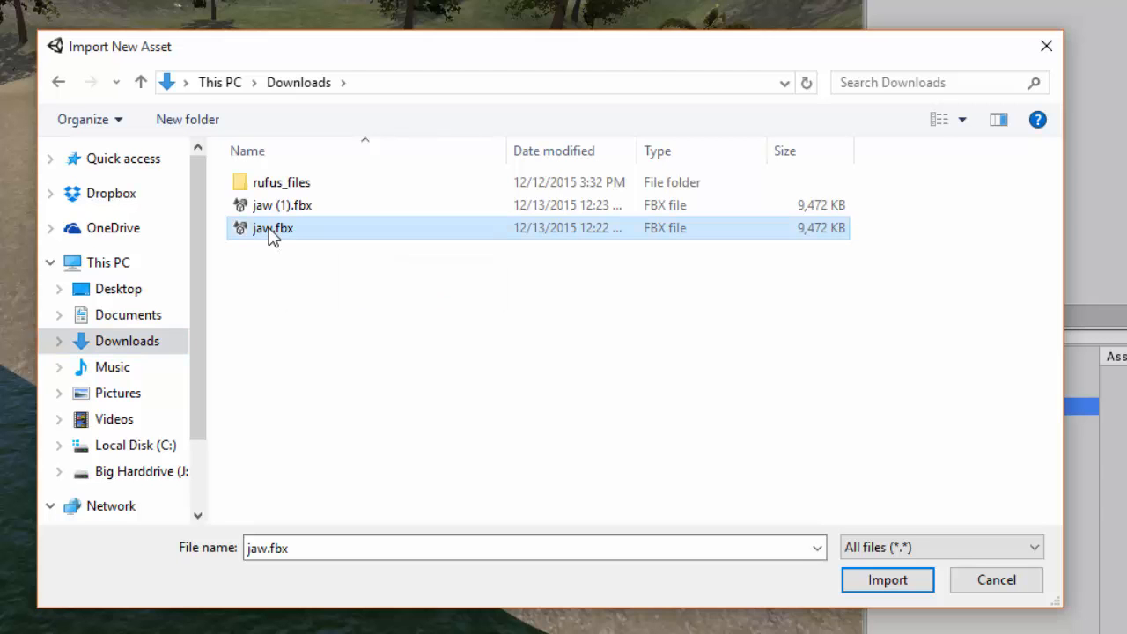
{"action": "left_click", "coordinate": [890, 580]}
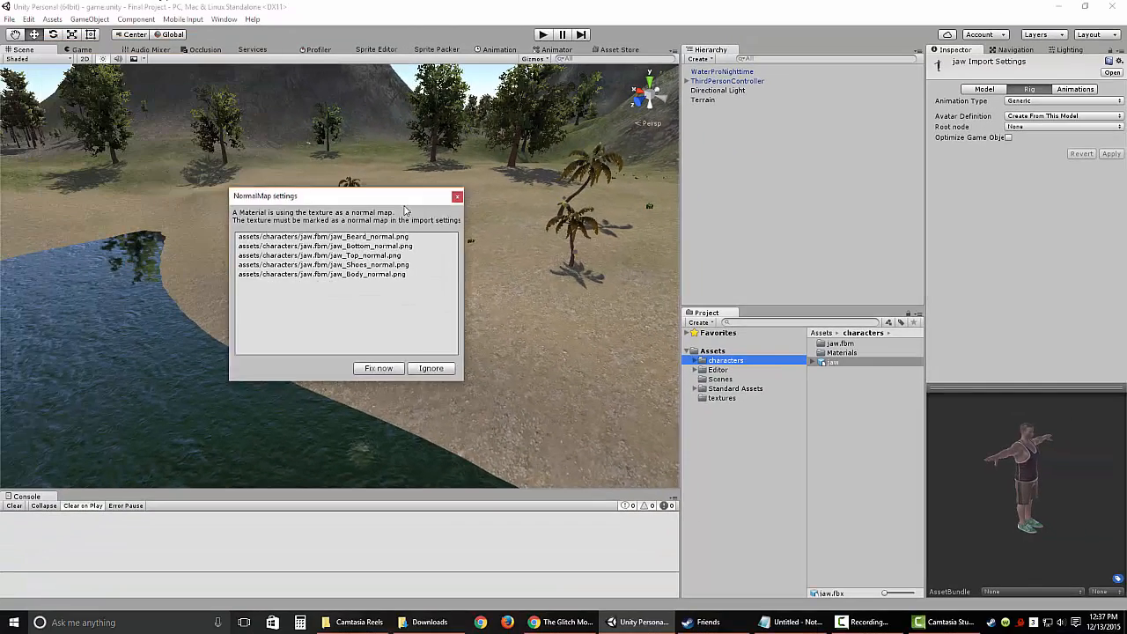
{"action": "left_click_drag", "start_coordinate": [375, 203], "coordinate": [473, 222]}
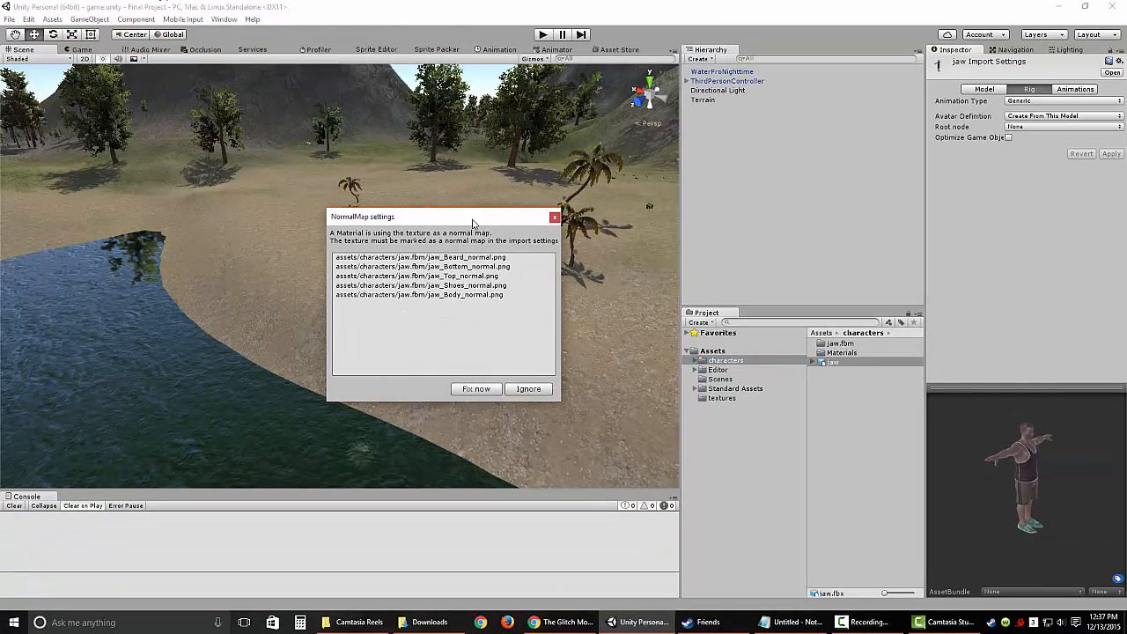
{"action": "left_click", "coordinate": [527, 390]}
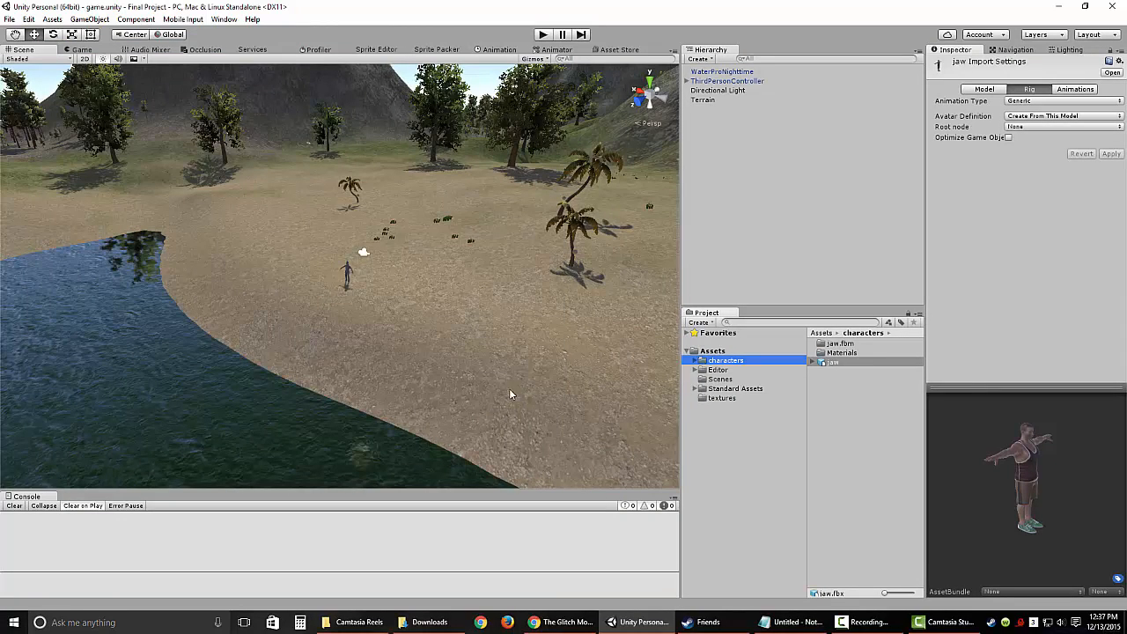
Step: Set the jaw model's rig animation type to Humanoid and apply the import settings
{"action": "left_click", "coordinate": [834, 362]}
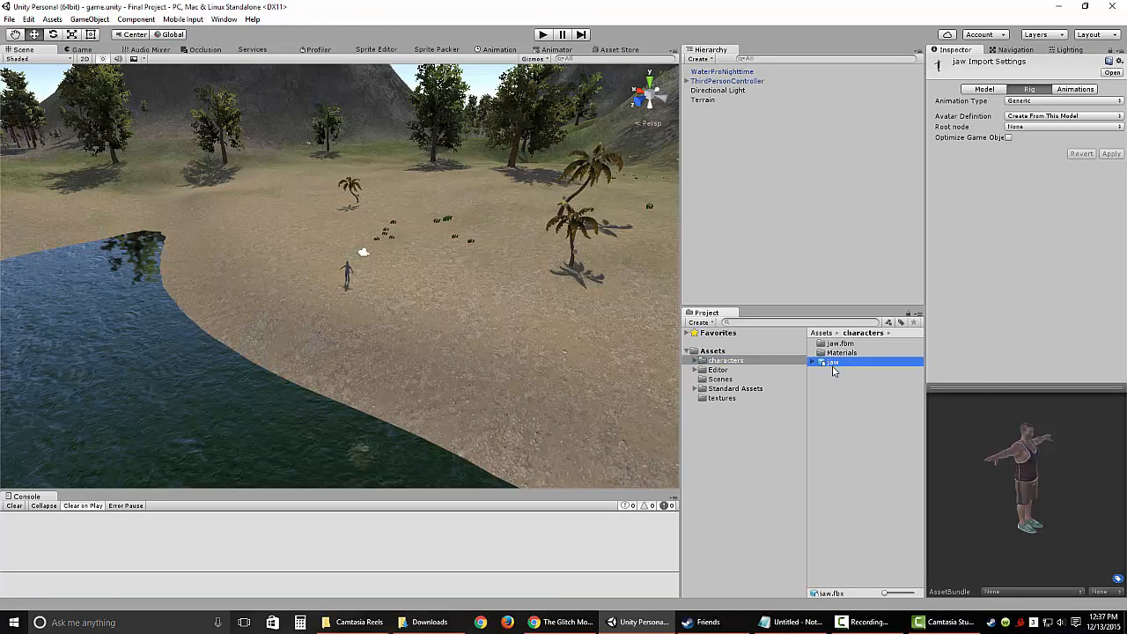
{"action": "left_click_drag", "start_coordinate": [1058, 500], "coordinate": [912, 462]}
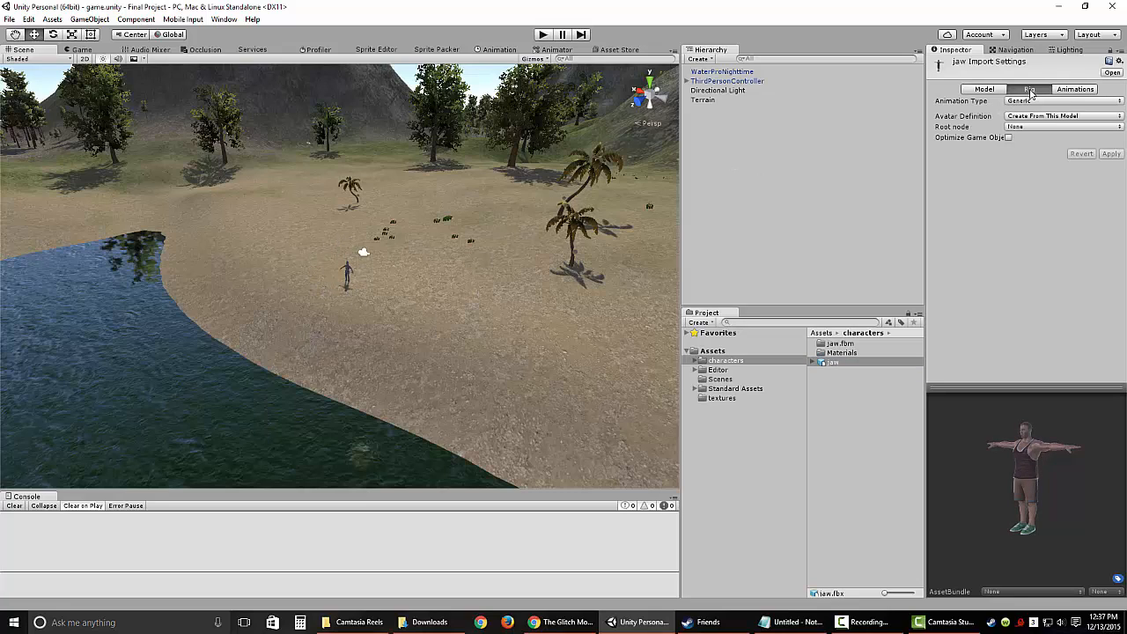
{"action": "left_click", "coordinate": [843, 362]}
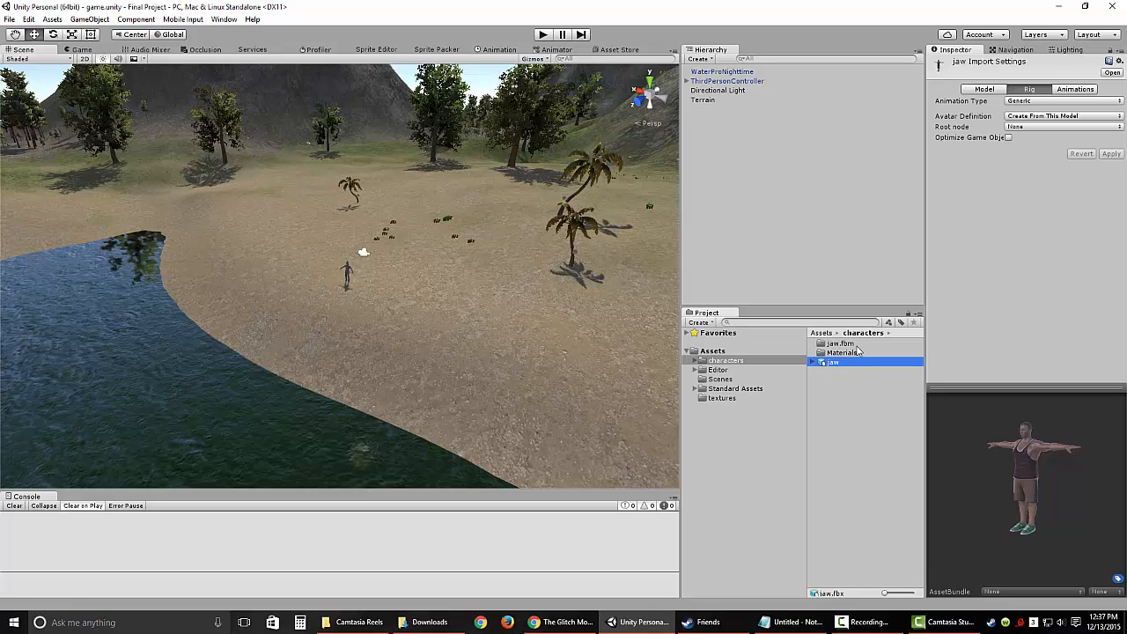
{"action": "left_click", "coordinate": [858, 380]}
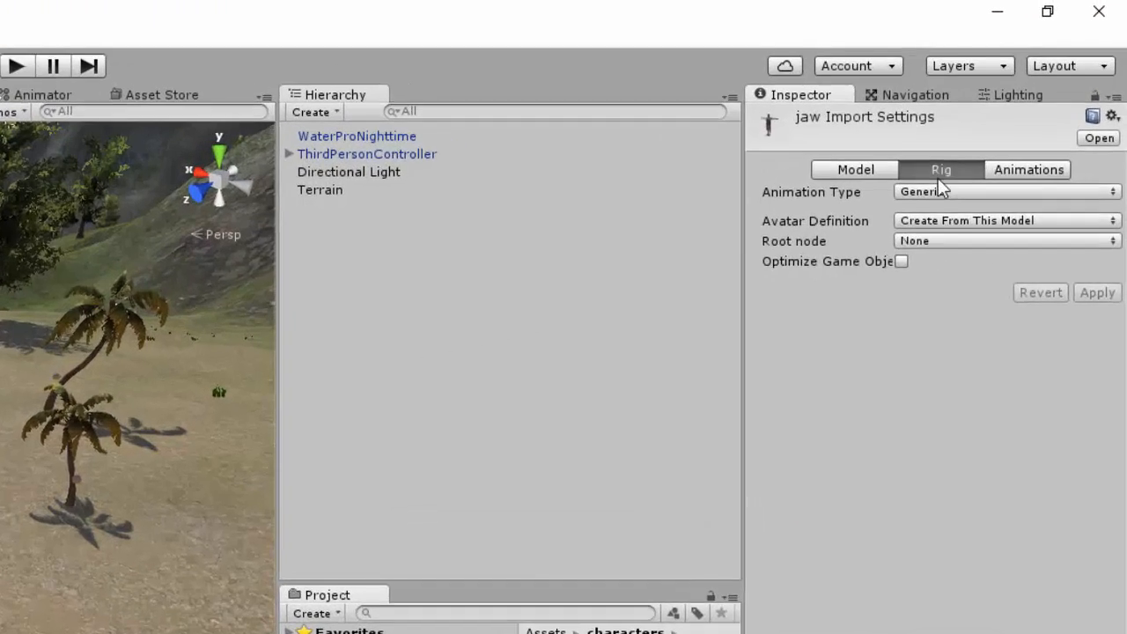
{"action": "left_click", "coordinate": [1030, 100]}
{"action": "left_click", "coordinate": [827, 495]}
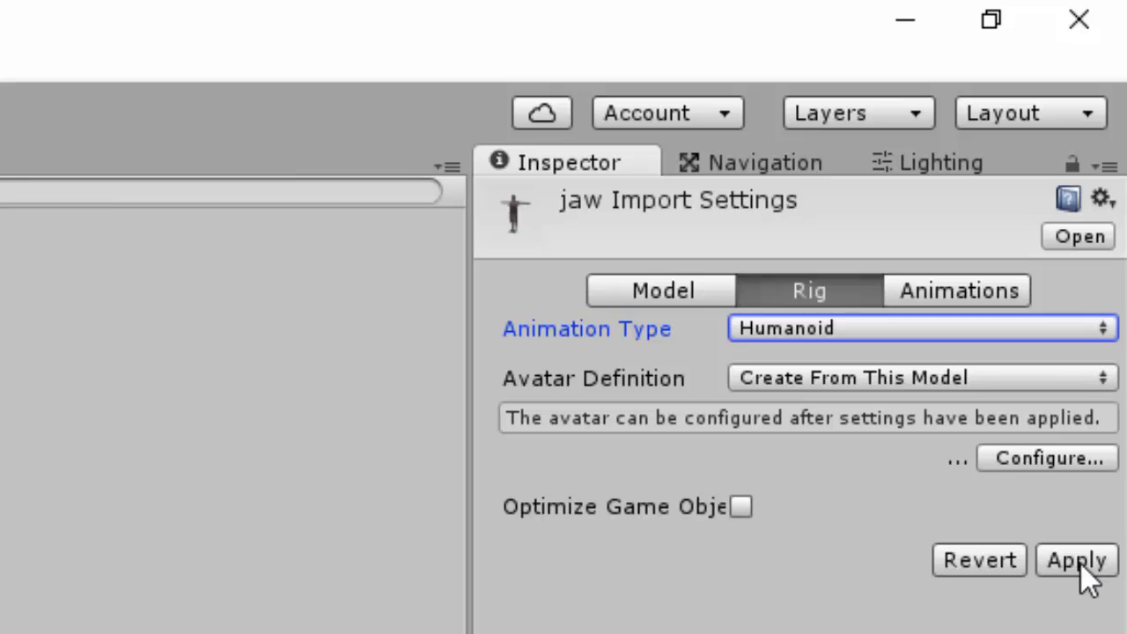
{"action": "left_click", "coordinate": [1081, 564]}
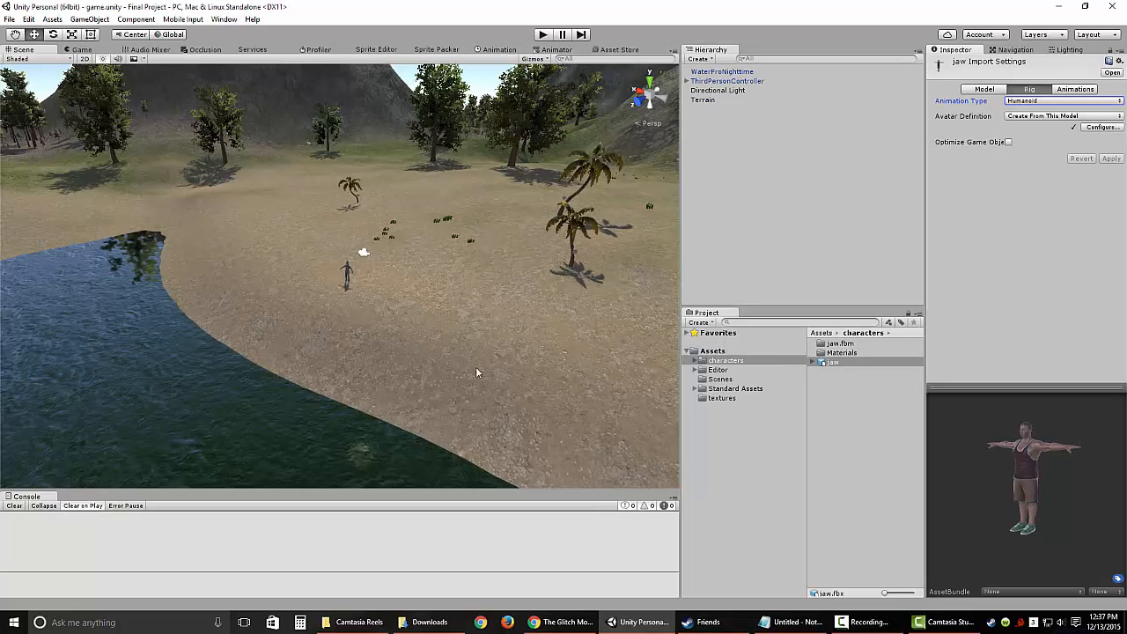
Step: Place the jaw model in the scene beside the third-person character and frame both figures up close
{"action": "left_click_drag", "start_coordinate": [837, 367], "coordinate": [356, 286]}
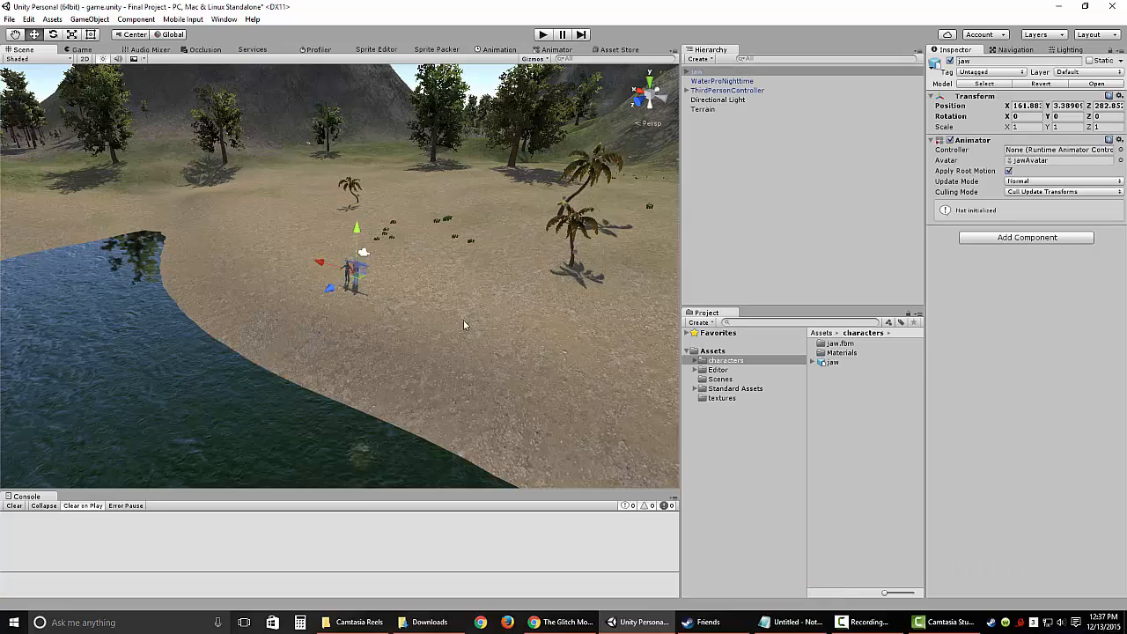
{"action": "key", "text": "f"}
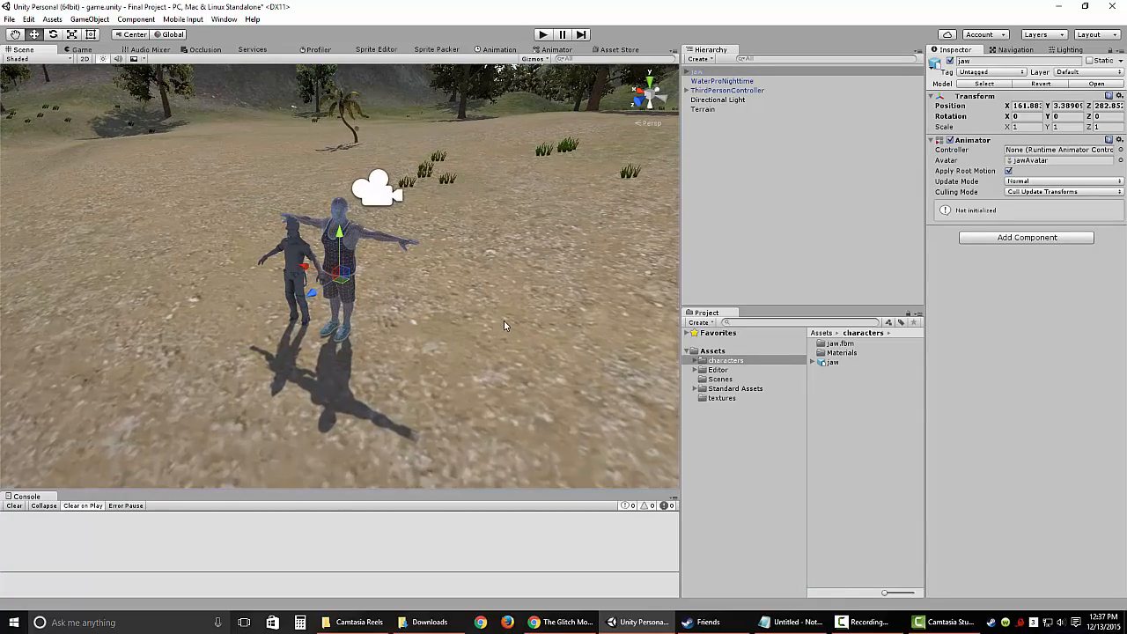
{"action": "left_click_drag", "start_coordinate": [507, 330], "coordinate": [490, 322], "text": "alt"}
{"action": "middle_click_drag", "start_coordinate": [490, 321], "coordinate": [525, 307]}
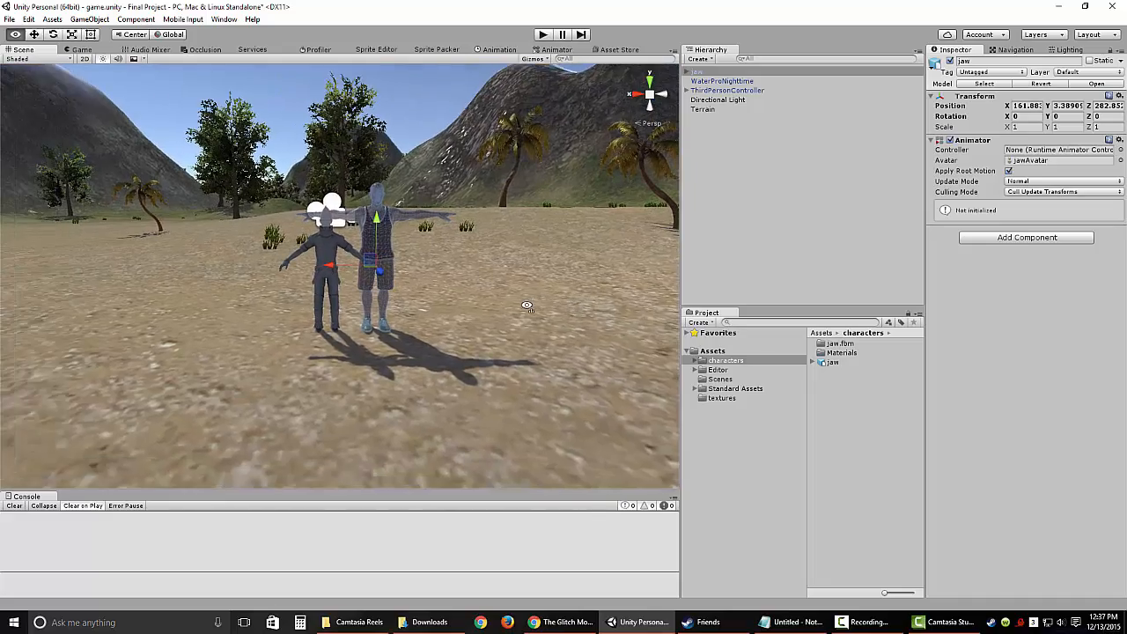
{"action": "scroll", "coordinate": [509, 304], "scroll_direction": "up", "scroll_amount": 10}
{"action": "left_click_drag", "start_coordinate": [521, 340], "coordinate": [594, 279], "text": "alt"}
{"action": "scroll", "coordinate": [546, 362], "scroll_direction": "down", "scroll_amount": 3}
Step: Scale the jaw character down uniformly to about 0.81 so it roughly matches the third-person character's height
{"action": "left_click", "coordinate": [698, 73]}
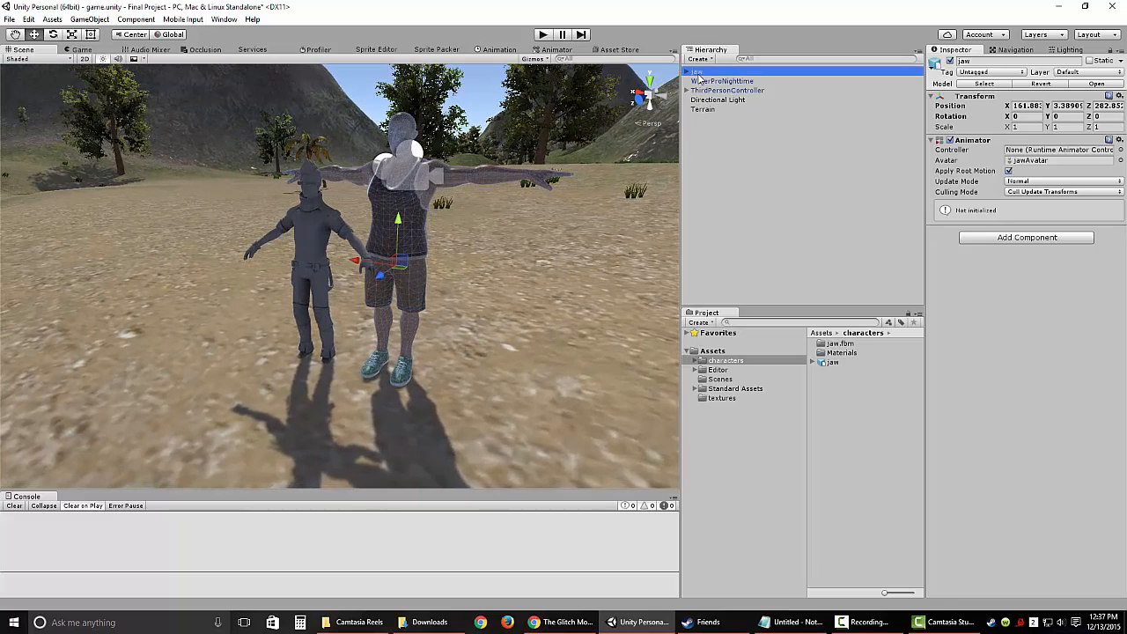
{"action": "left_click", "coordinate": [73, 35]}
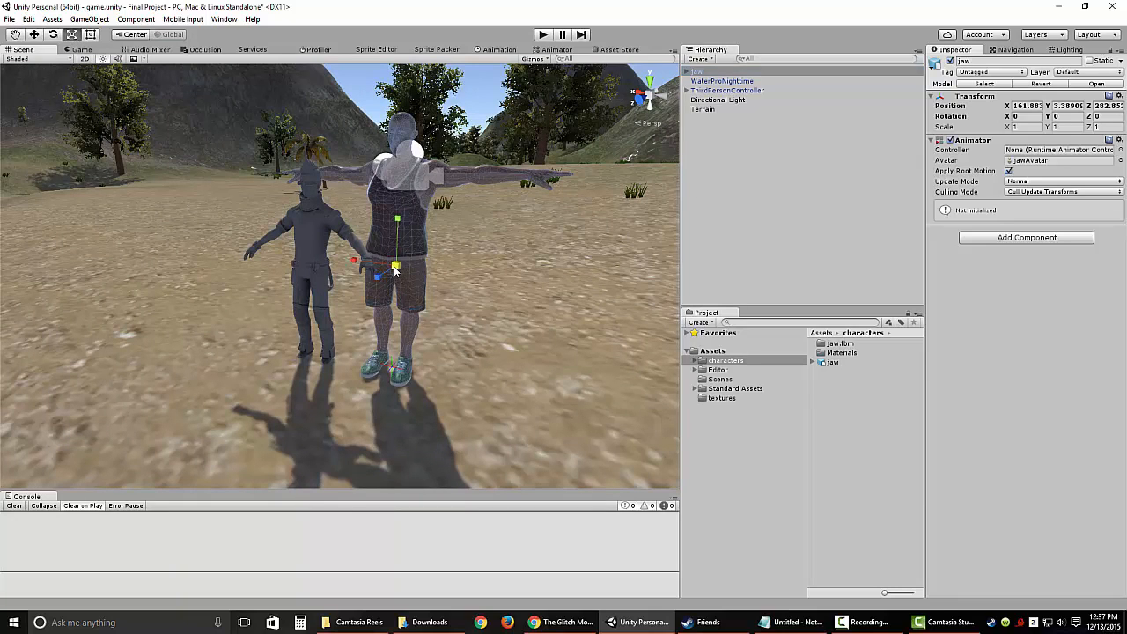
{"action": "left_click_drag", "start_coordinate": [395, 271], "coordinate": [388, 275]}
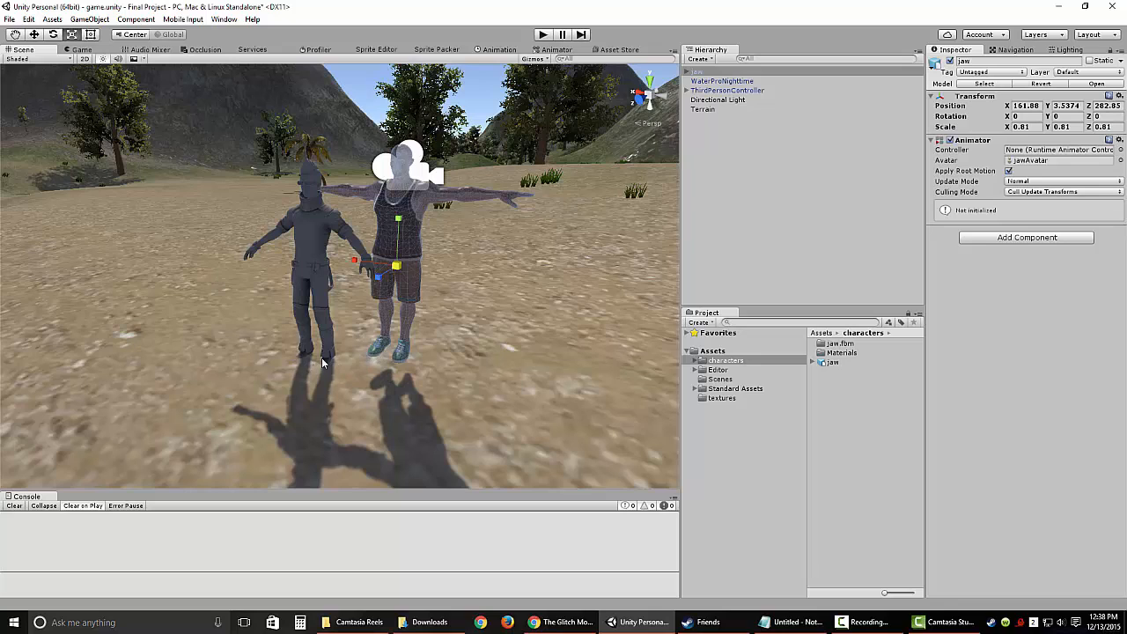
Step: Raise the ThirdPersonController to about Y 3.373 and lower the jaw character to about Y 3.391
{"action": "left_click", "coordinate": [724, 90]}
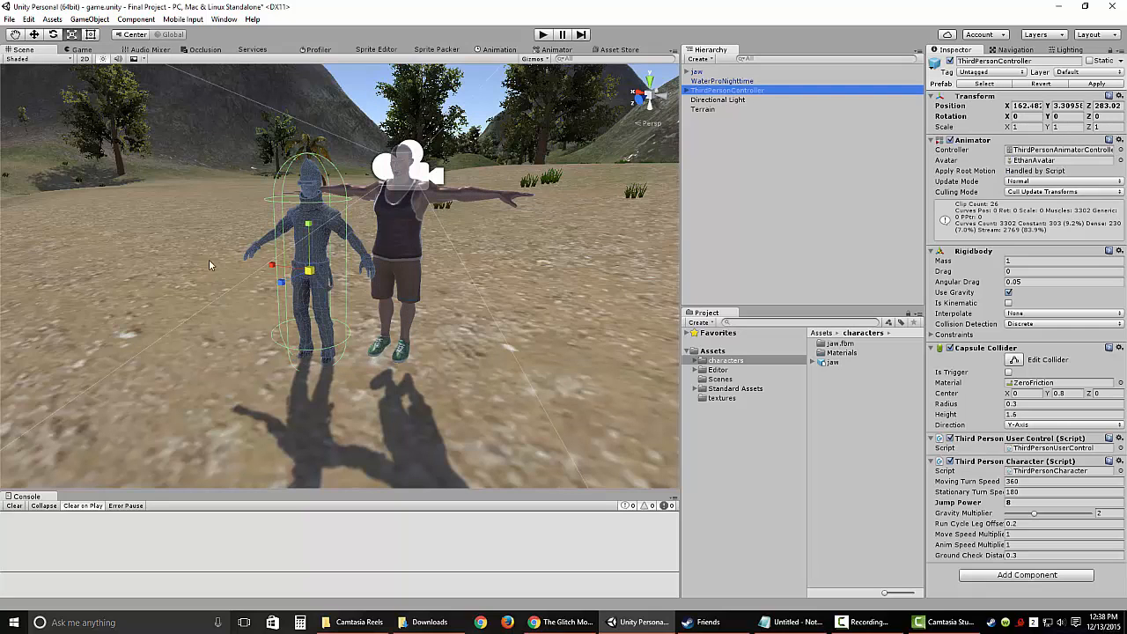
{"action": "left_click", "coordinate": [34, 33]}
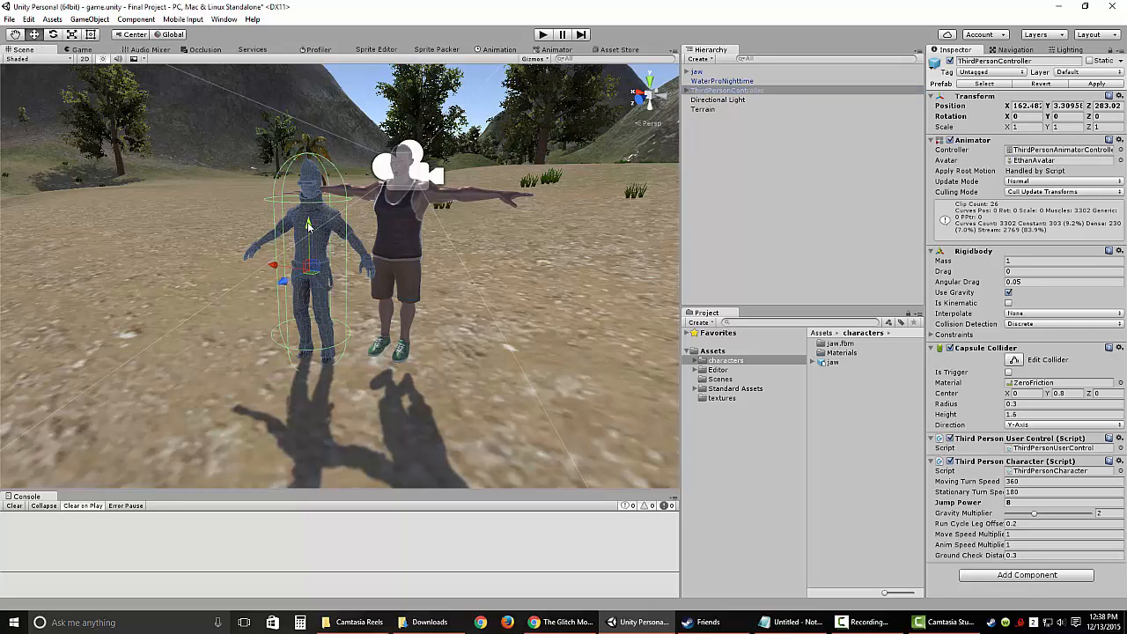
{"action": "left_click_drag", "start_coordinate": [308, 226], "coordinate": [306, 218]}
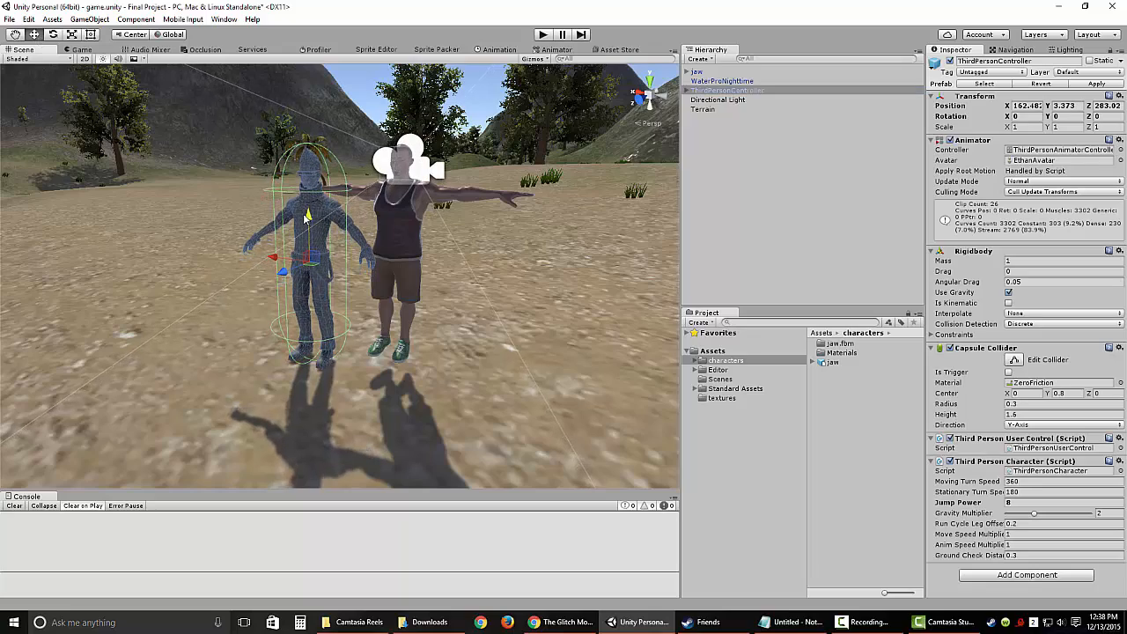
{"action": "left_click", "coordinate": [405, 238]}
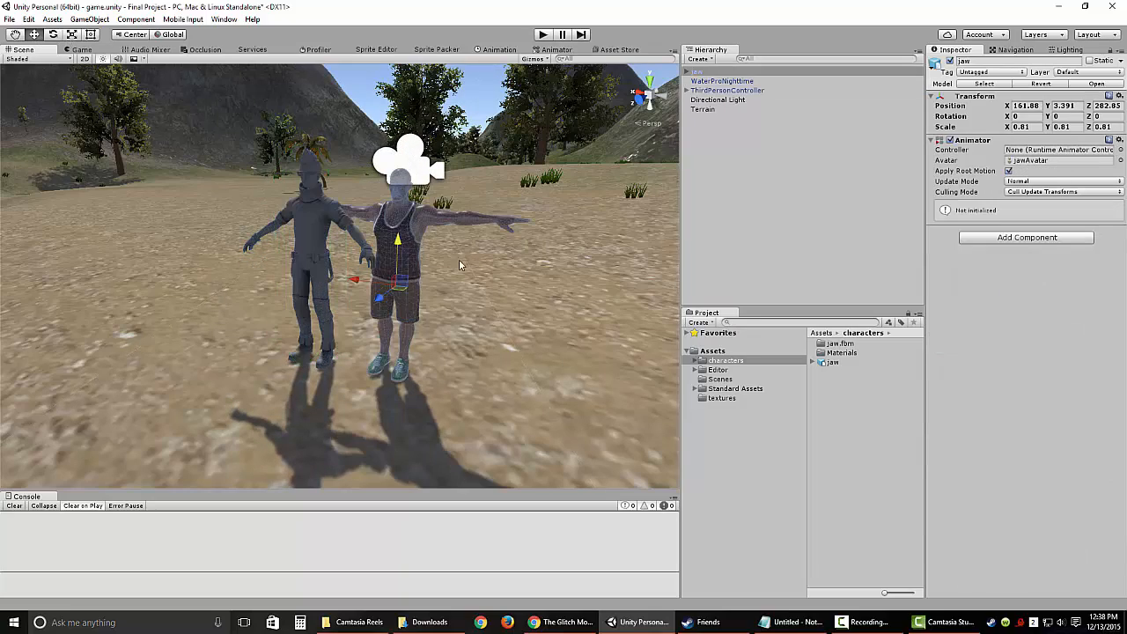
Step: Fine-tune the jaw character's uniform scale against the third-person character, checking both from another angle, and clear the selection
{"action": "left_click_drag", "start_coordinate": [450, 313], "coordinate": [390, 316], "text": "alt"}
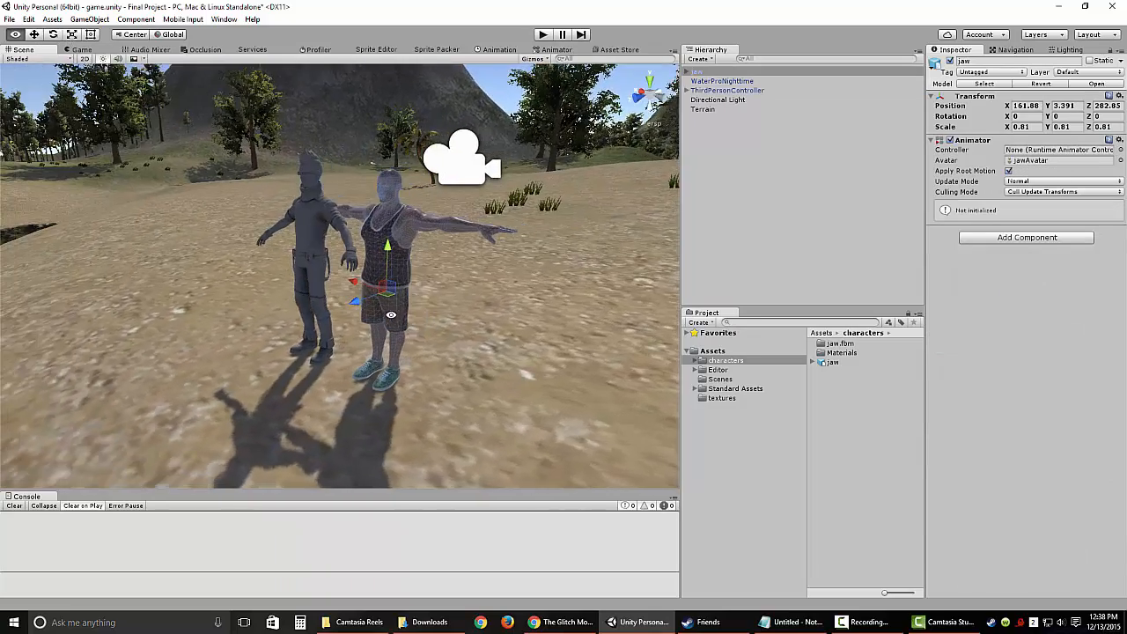
{"action": "left_click", "coordinate": [71, 34]}
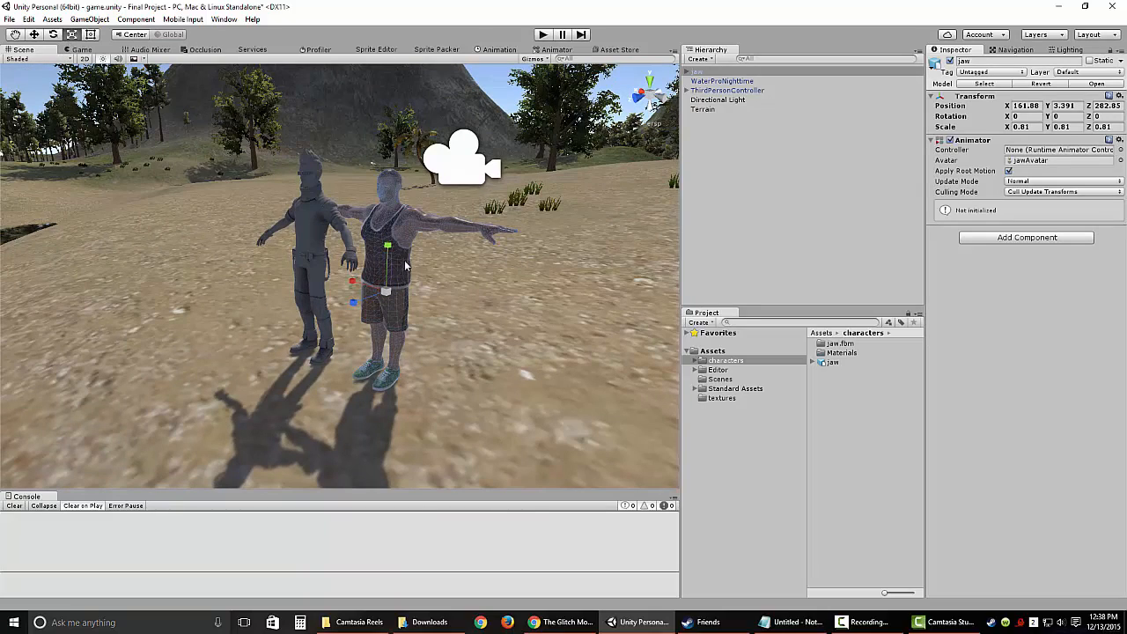
{"action": "left_click_drag", "start_coordinate": [390, 292], "coordinate": [391, 293]}
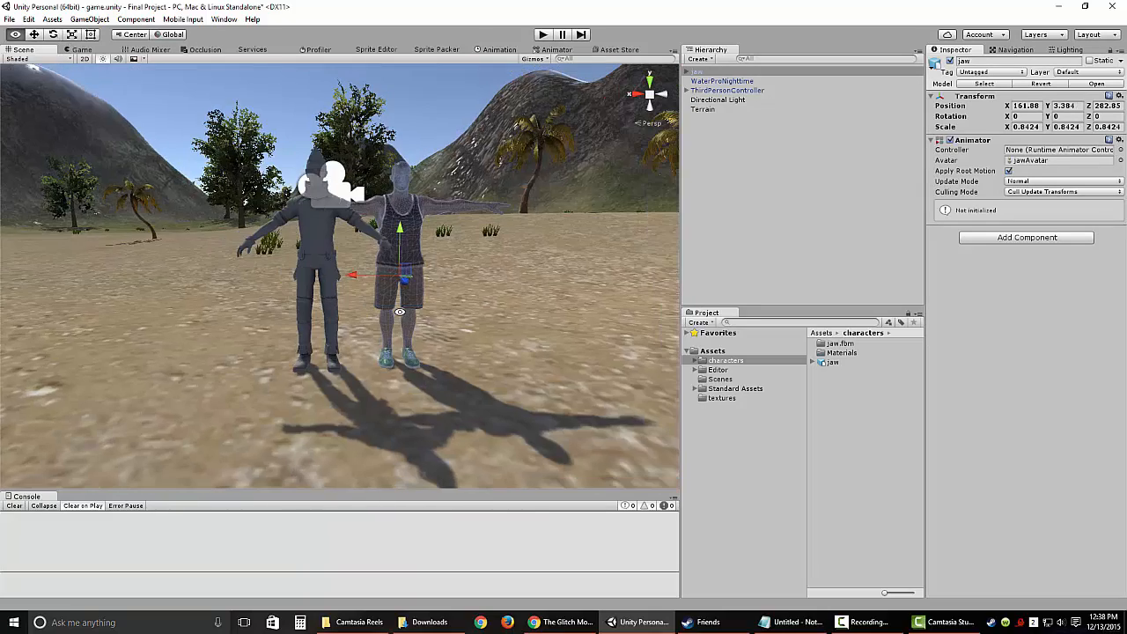
{"action": "left_click_drag", "start_coordinate": [401, 312], "coordinate": [291, 349], "text": "alt"}
{"action": "left_click", "coordinate": [719, 184]}
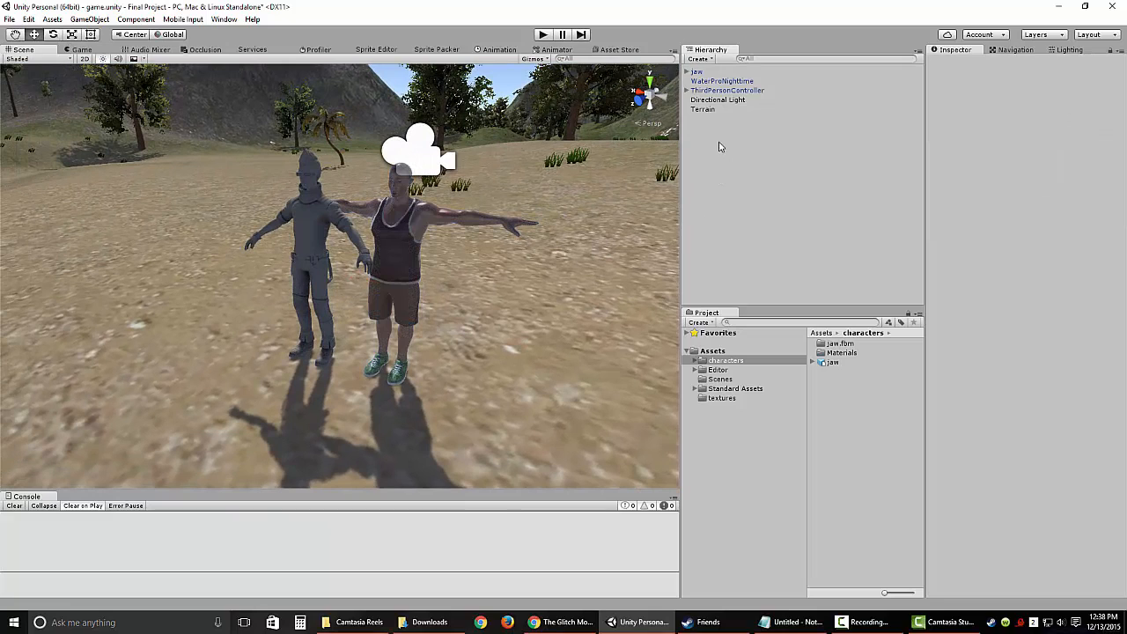
Step: Expand the ThirdPersonController and examine its EthanBody, EthanGlasses and EthanSkeleton child objects
{"action": "left_click", "coordinate": [723, 91]}
{"action": "left_click", "coordinate": [687, 90]}
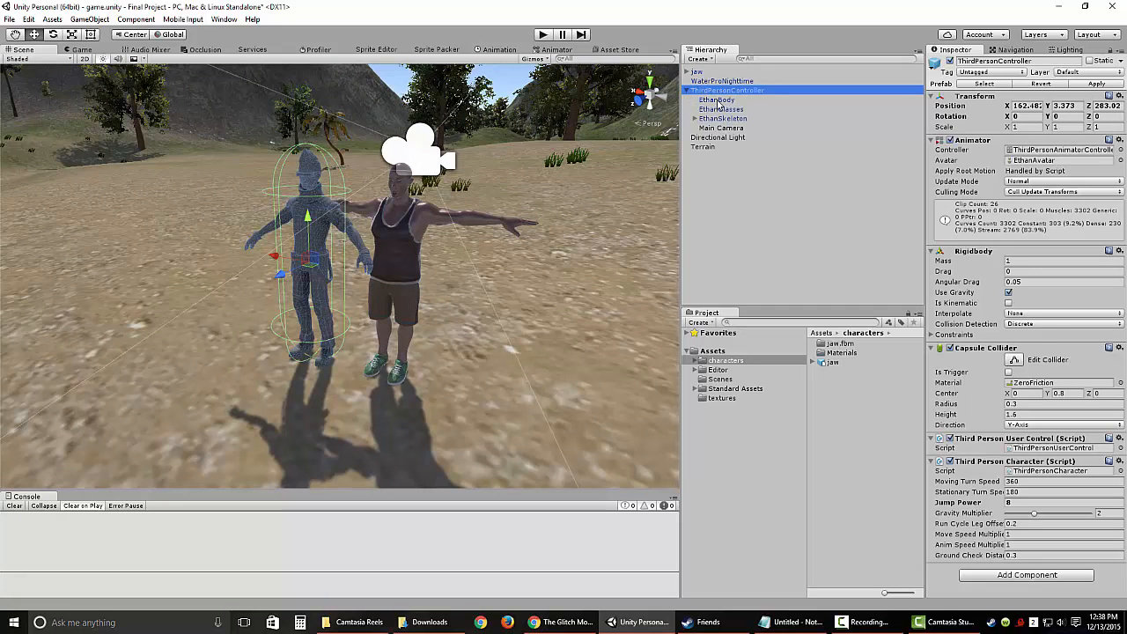
{"action": "left_click", "coordinate": [717, 99]}
{"action": "left_click", "coordinate": [722, 109]}
{"action": "left_click", "coordinate": [722, 118]}
{"action": "left_click", "coordinate": [720, 182]}
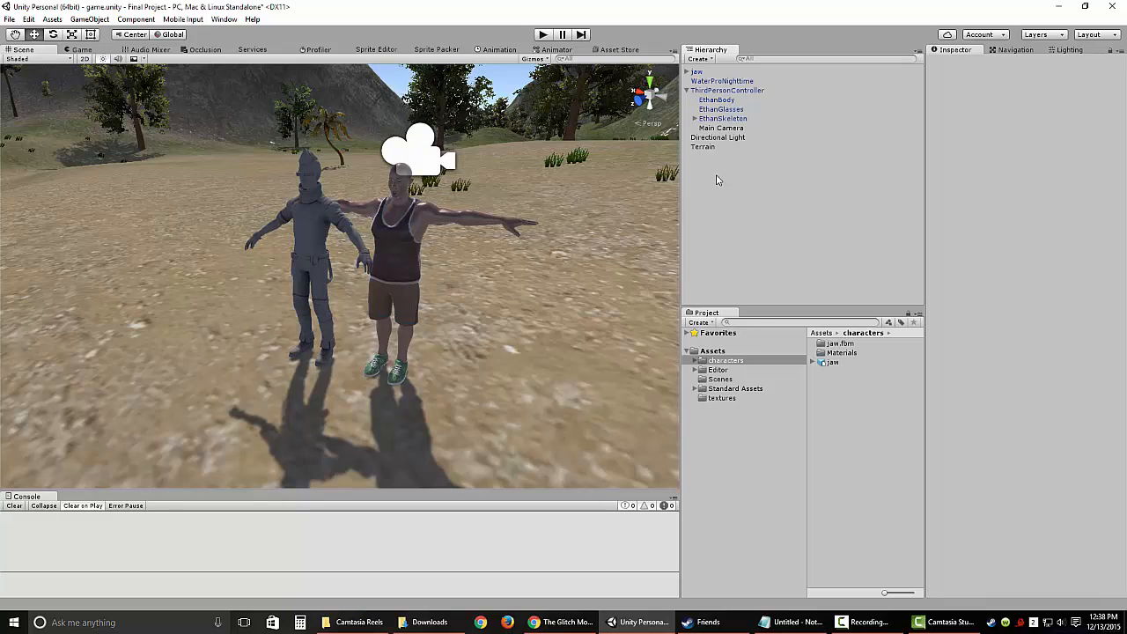
Step: Make the jaw character a child of the ThirdPersonController
{"action": "left_click", "coordinate": [698, 72]}
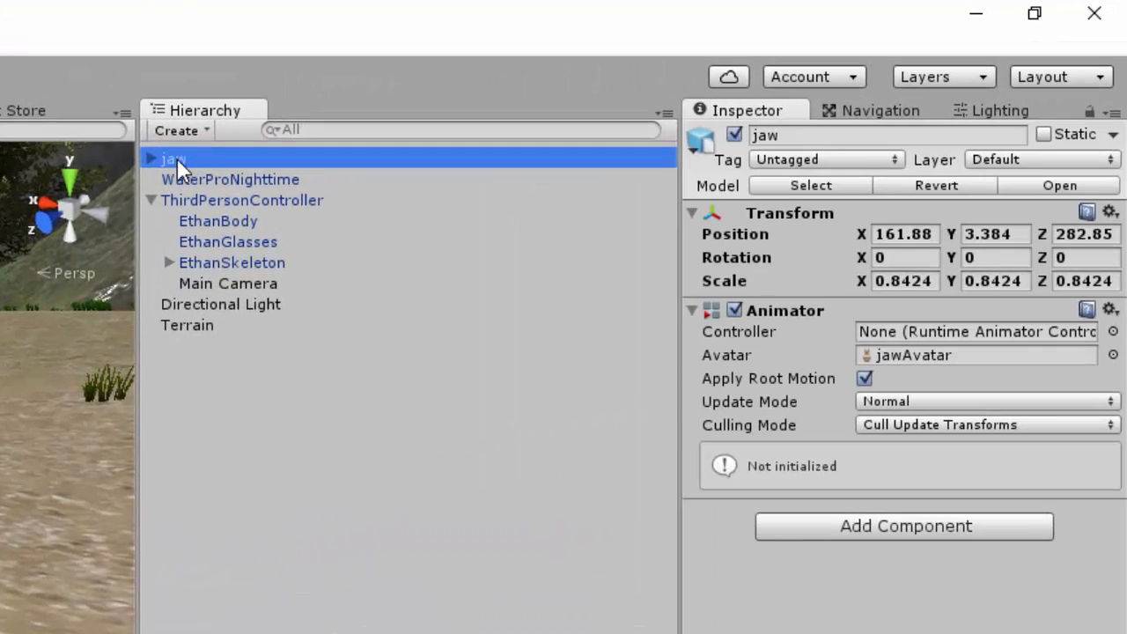
{"action": "left_click_drag", "start_coordinate": [177, 160], "coordinate": [254, 206]}
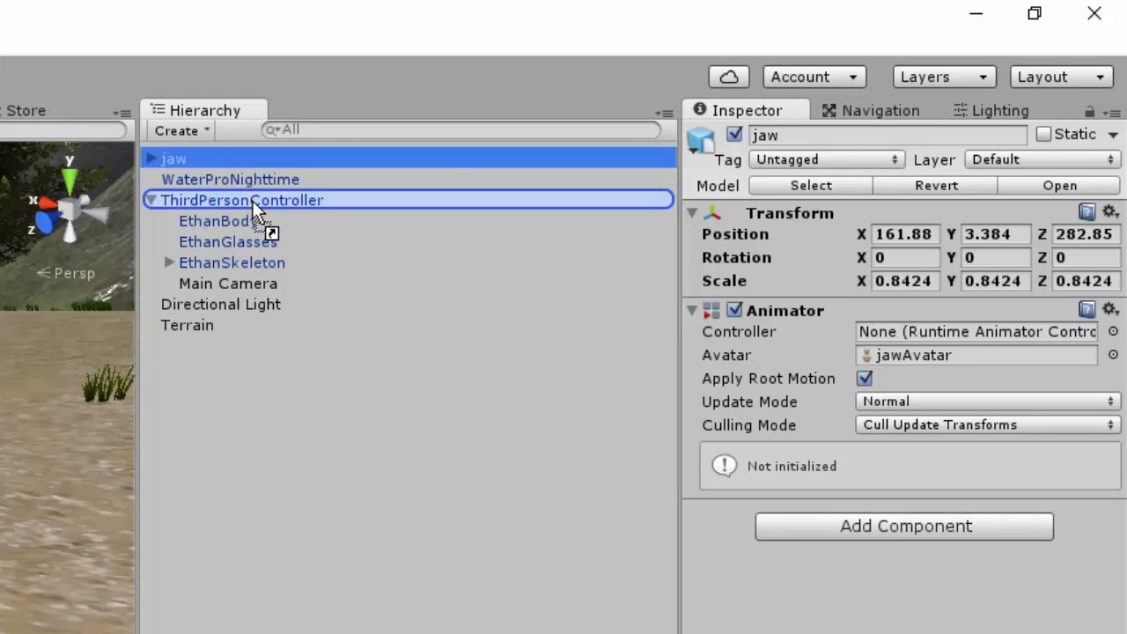
{"action": "left_click_drag", "start_coordinate": [252, 202], "coordinate": [254, 205]}
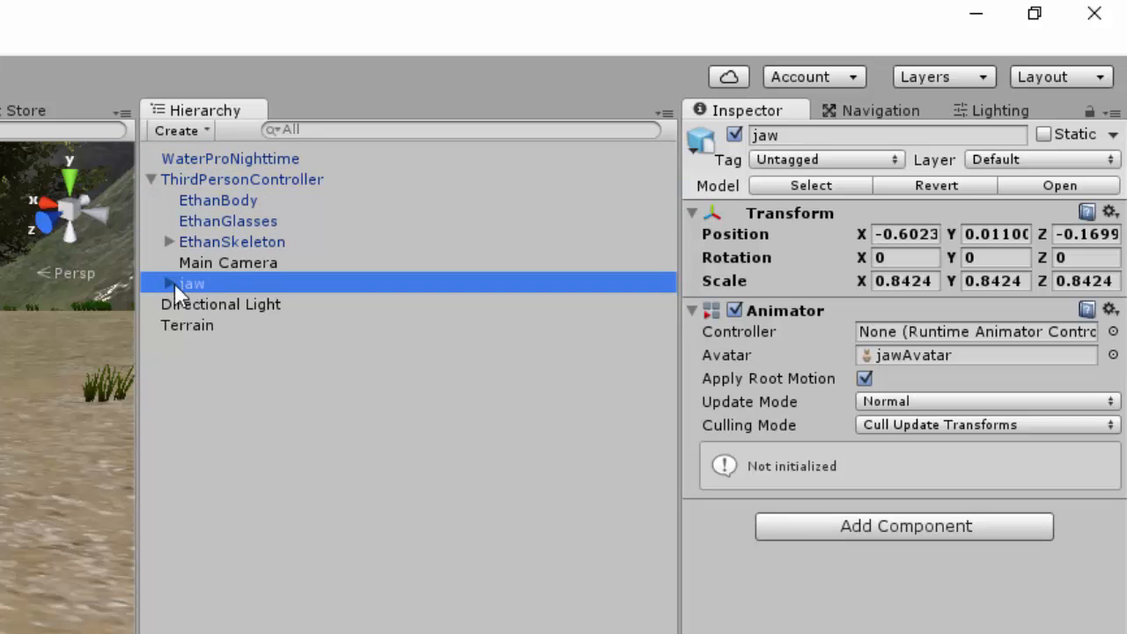
{"action": "left_click", "coordinate": [161, 185]}
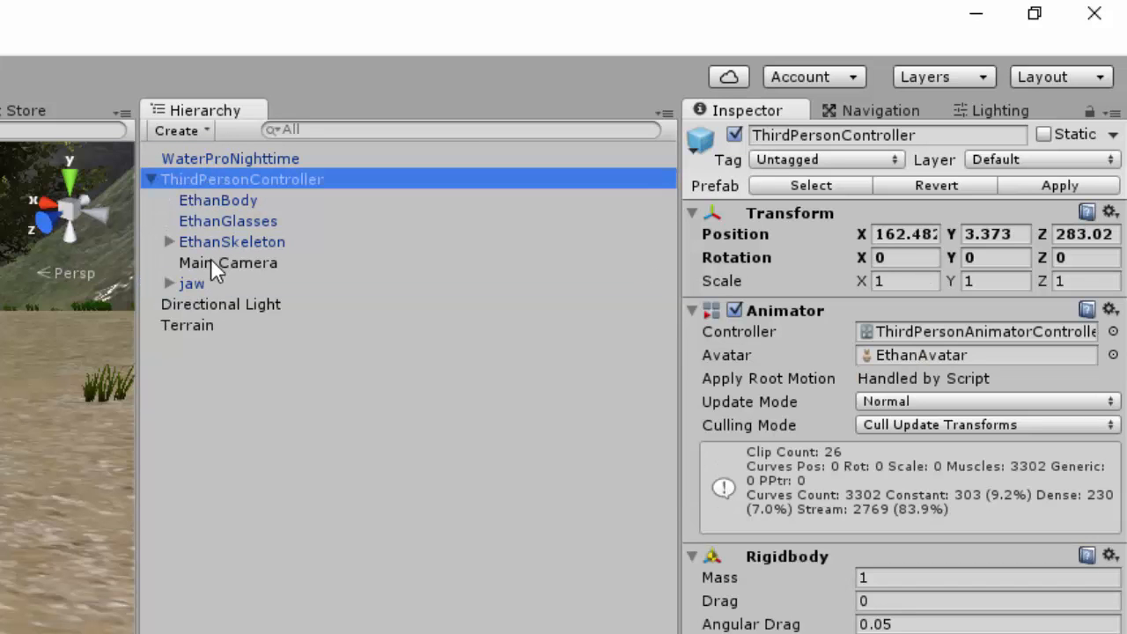
Step: Reset the jaw character's position within its parent and check its overlap with Ethan from the front
{"action": "left_click", "coordinate": [203, 282]}
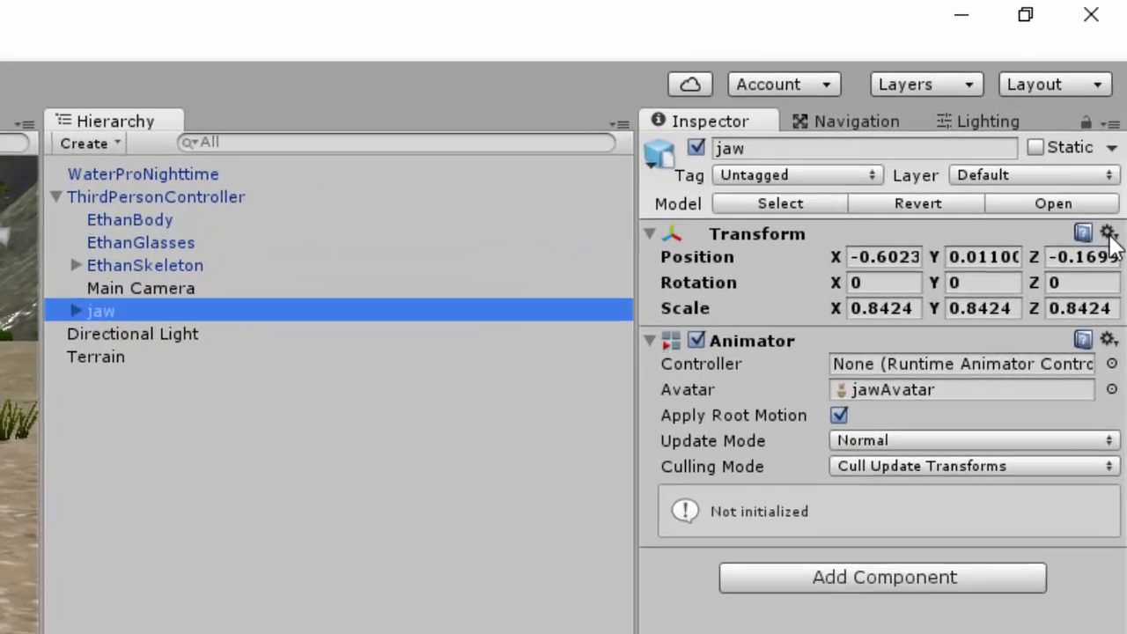
{"action": "left_click", "coordinate": [1118, 95]}
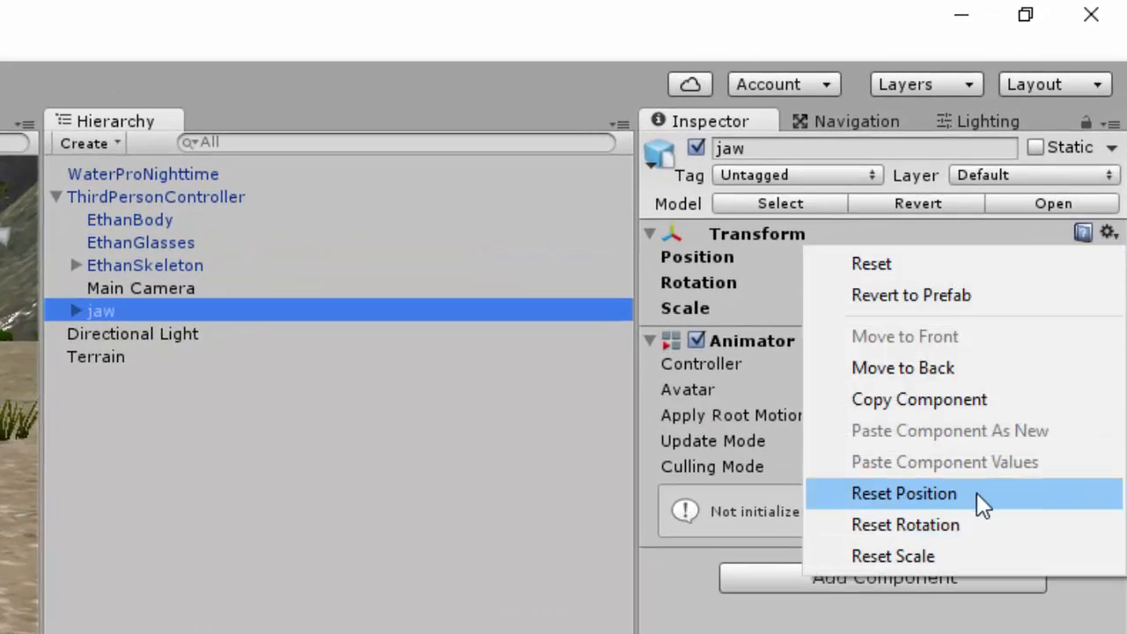
{"action": "left_click", "coordinate": [978, 492]}
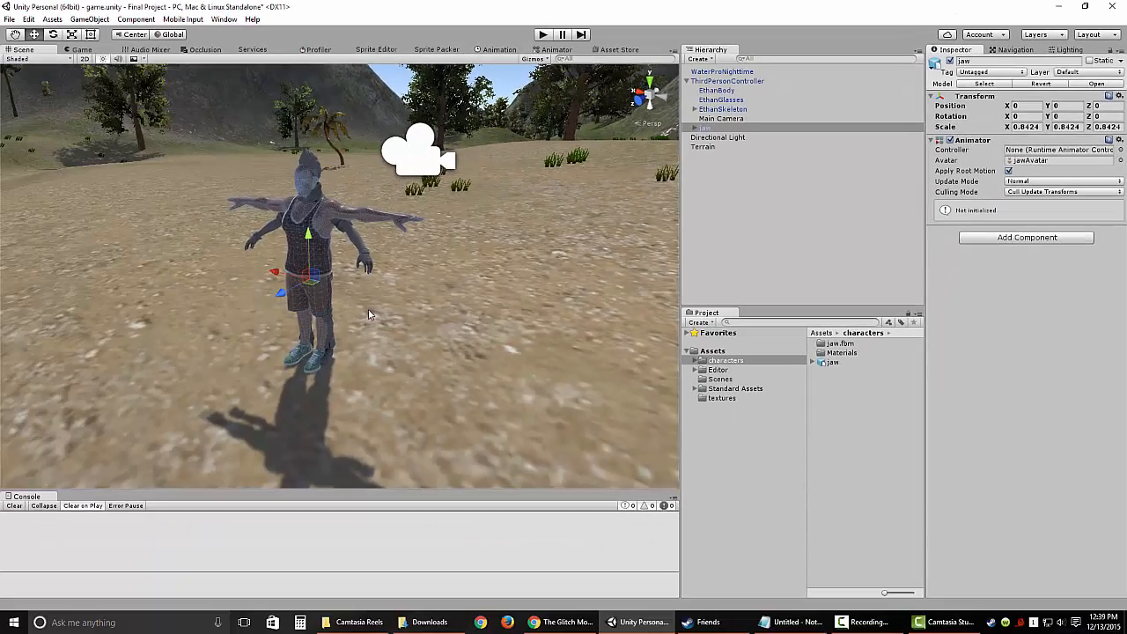
{"action": "scroll", "coordinate": [371, 310], "scroll_direction": "up", "scroll_amount": 3}
{"action": "left_click_drag", "start_coordinate": [382, 310], "coordinate": [444, 295], "text": "alt"}
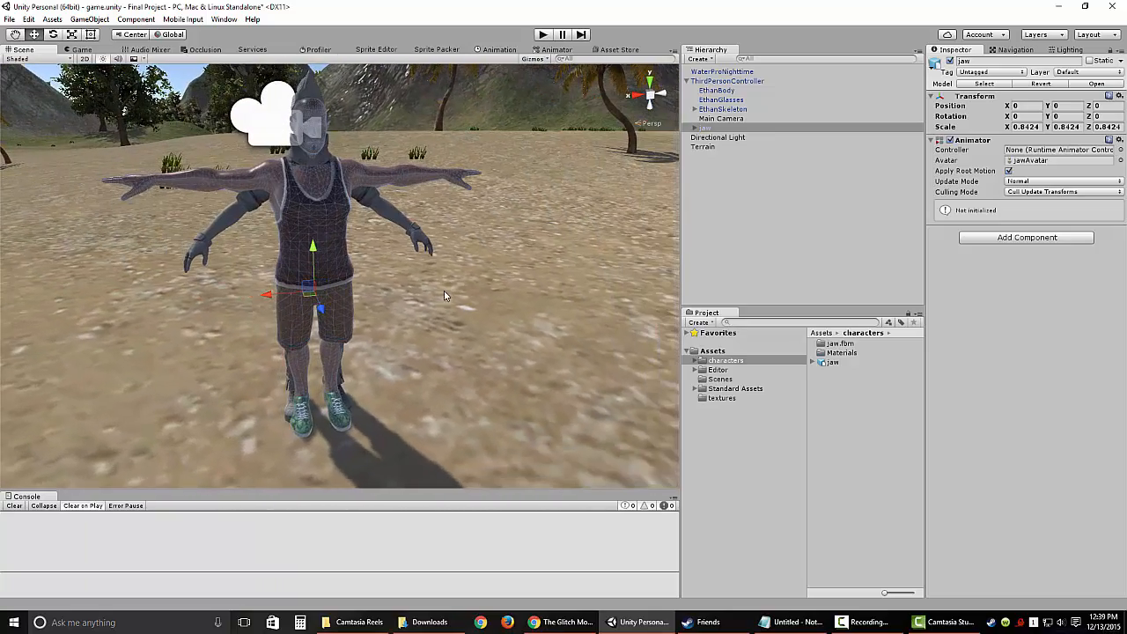
{"action": "left_click", "coordinate": [720, 169]}
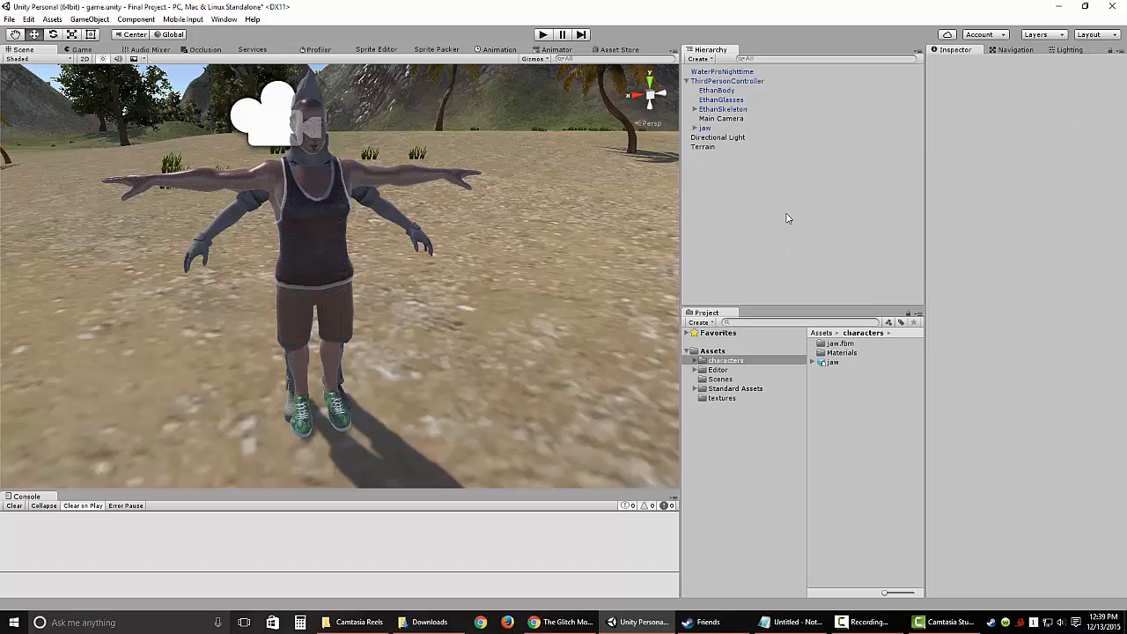
Step: Delete EthanBody, EthanGlasses and EthanSkeleton from the ThirdPersonController, accepting the broken prefab instance
{"action": "left_click", "coordinate": [711, 91]}
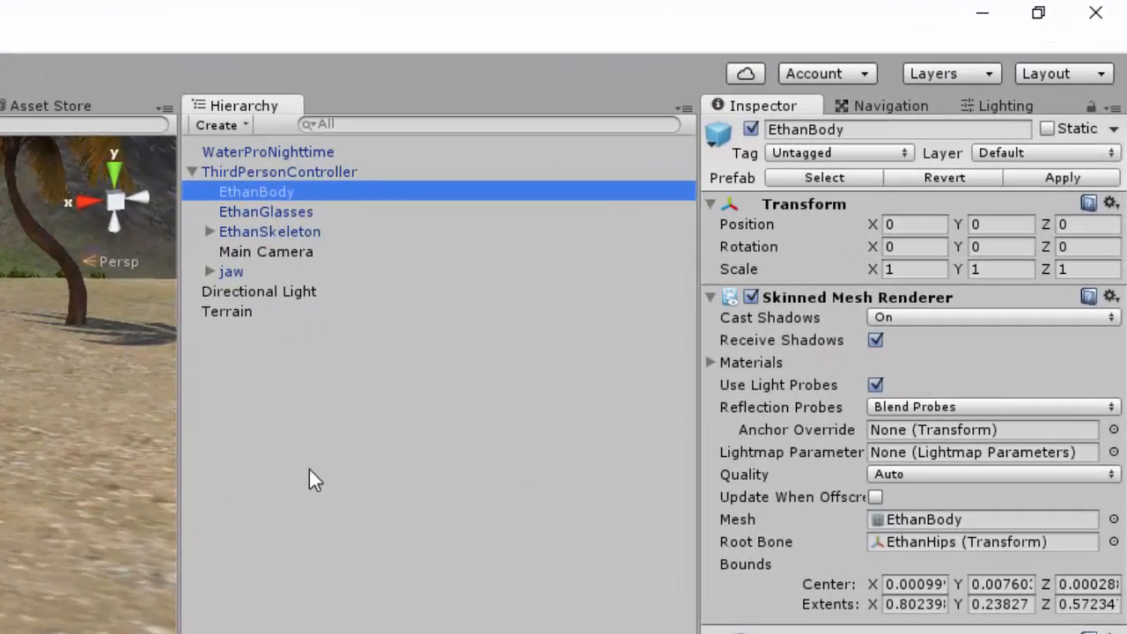
{"action": "key", "text": "Delete"}
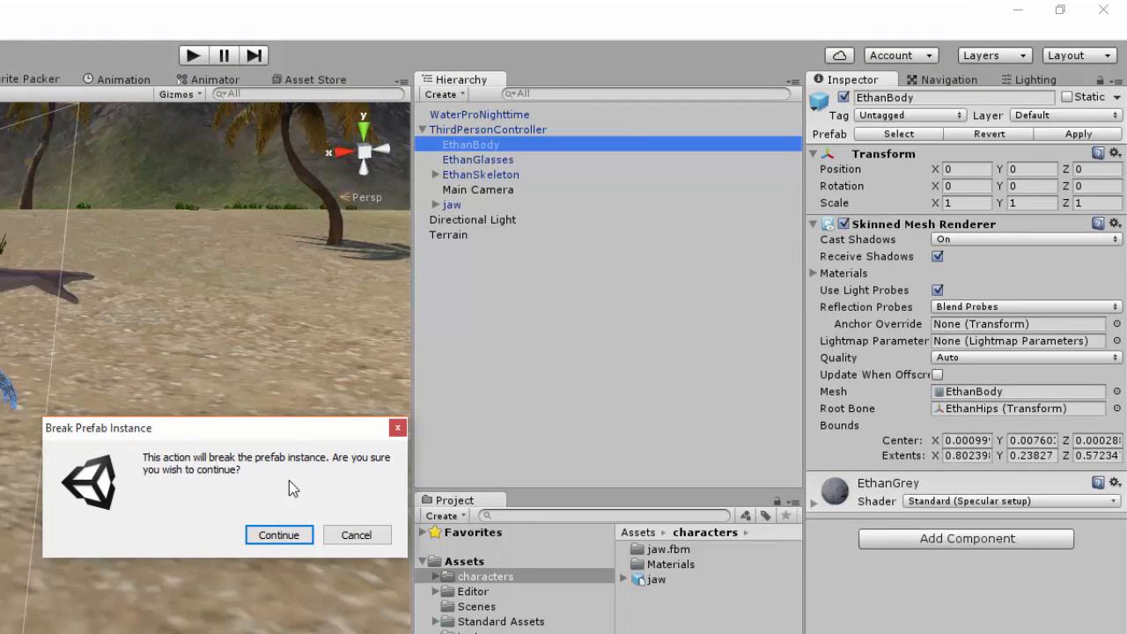
{"action": "left_click", "coordinate": [278, 535]}
{"action": "left_click", "coordinate": [487, 147]}
{"action": "right_click", "coordinate": [487, 147]}
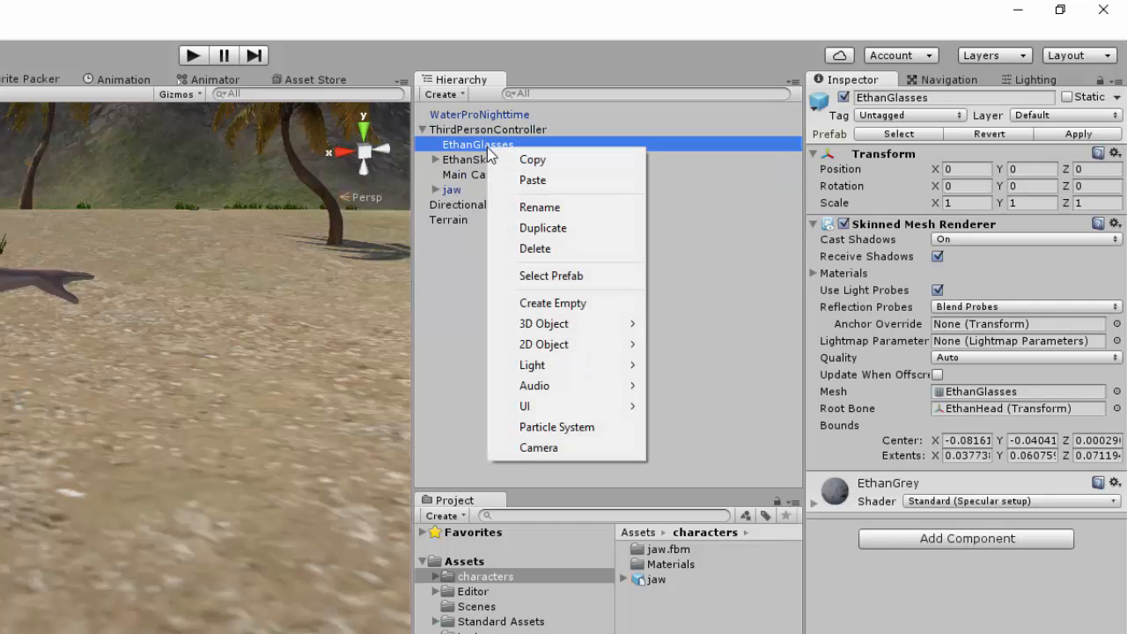
{"action": "left_click", "coordinate": [529, 248]}
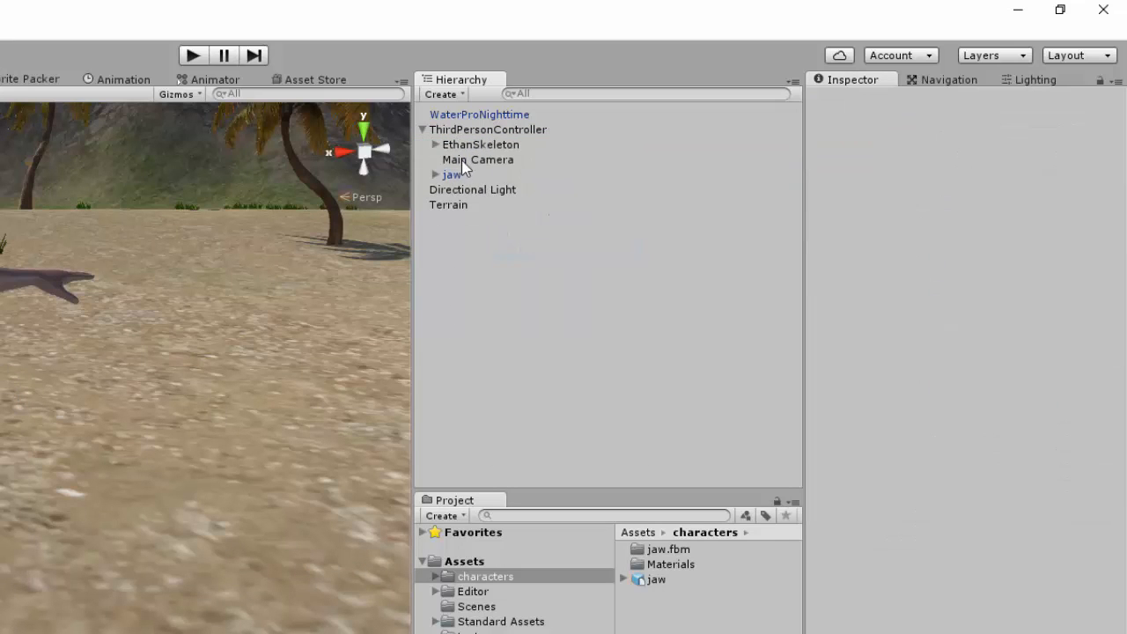
{"action": "right_click", "coordinate": [473, 144]}
{"action": "left_click", "coordinate": [529, 246]}
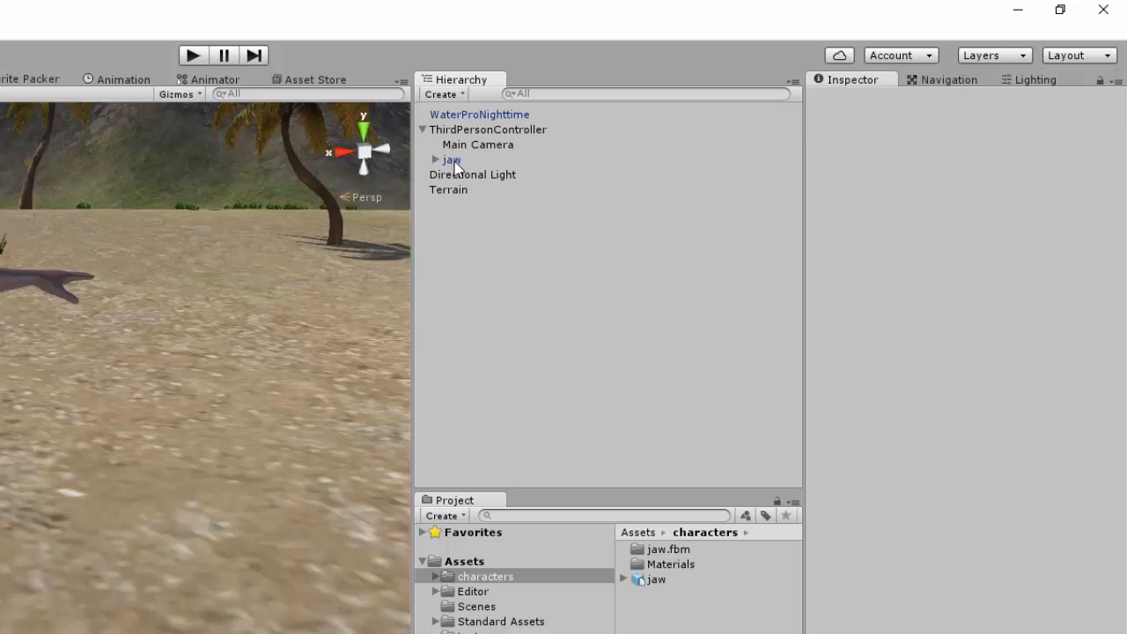
Step: Assign jawAvatar as the Avatar of the ThirdPersonController's Animator and clear the selection
{"action": "left_click", "coordinate": [452, 161]}
{"action": "left_click", "coordinate": [471, 145]}
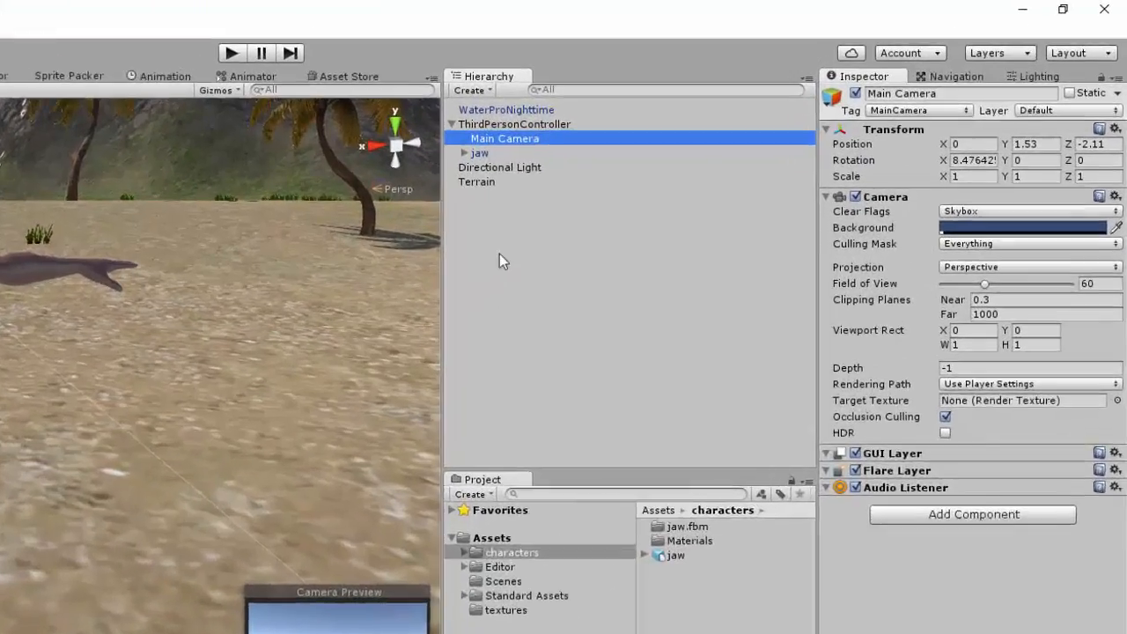
{"action": "left_click", "coordinate": [711, 99]}
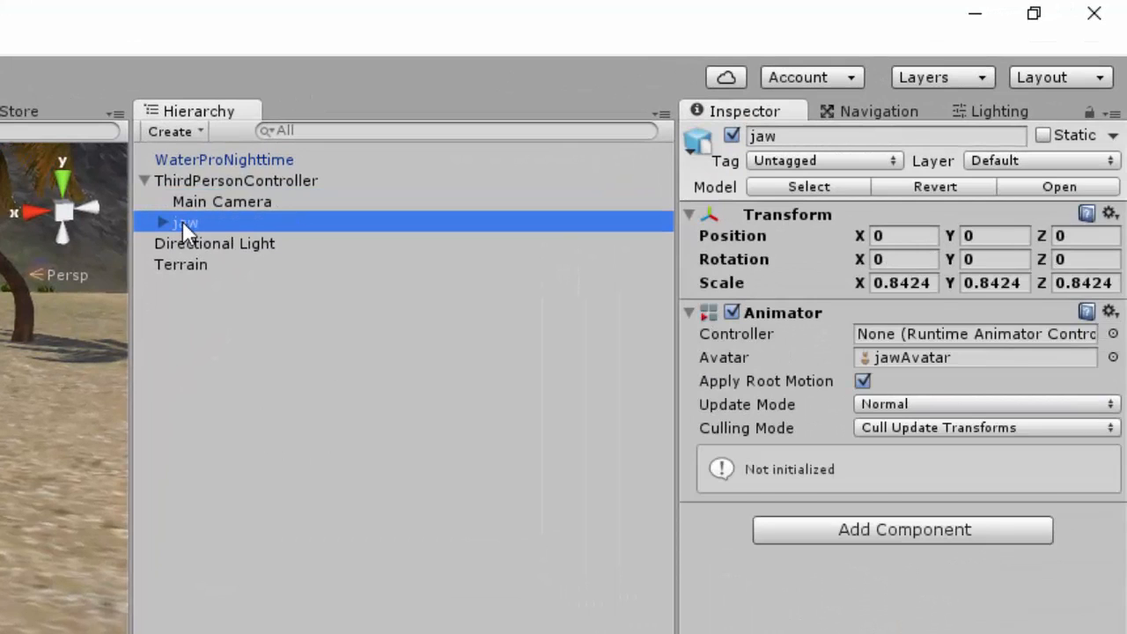
{"action": "left_click", "coordinate": [204, 182]}
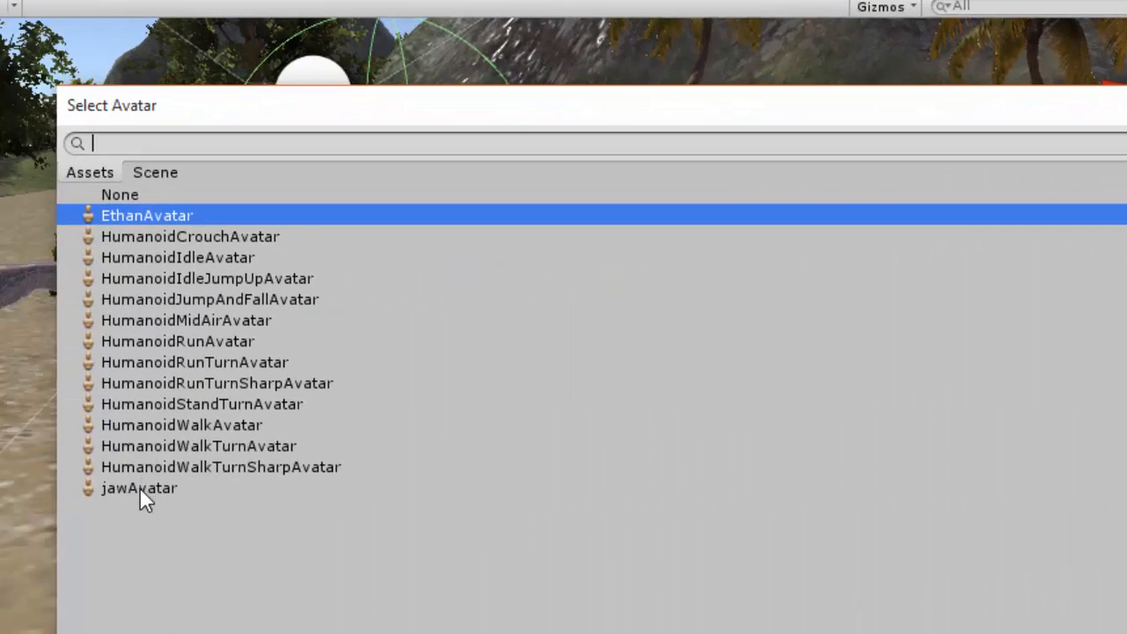
{"action": "left_click", "coordinate": [137, 489]}
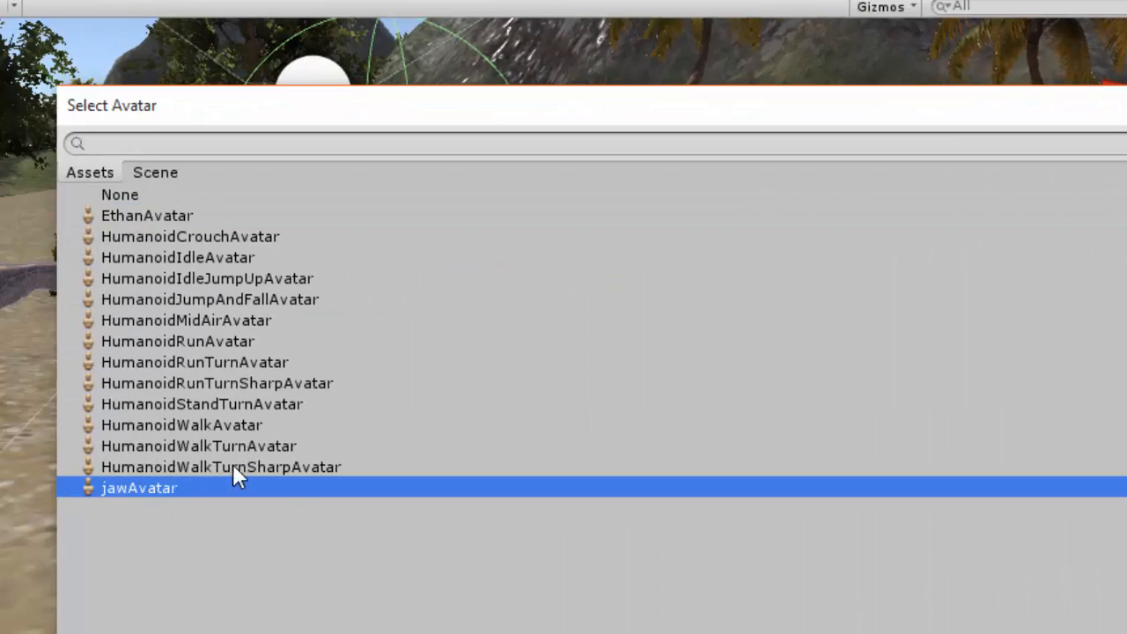
{"action": "double_click", "coordinate": [150, 487]}
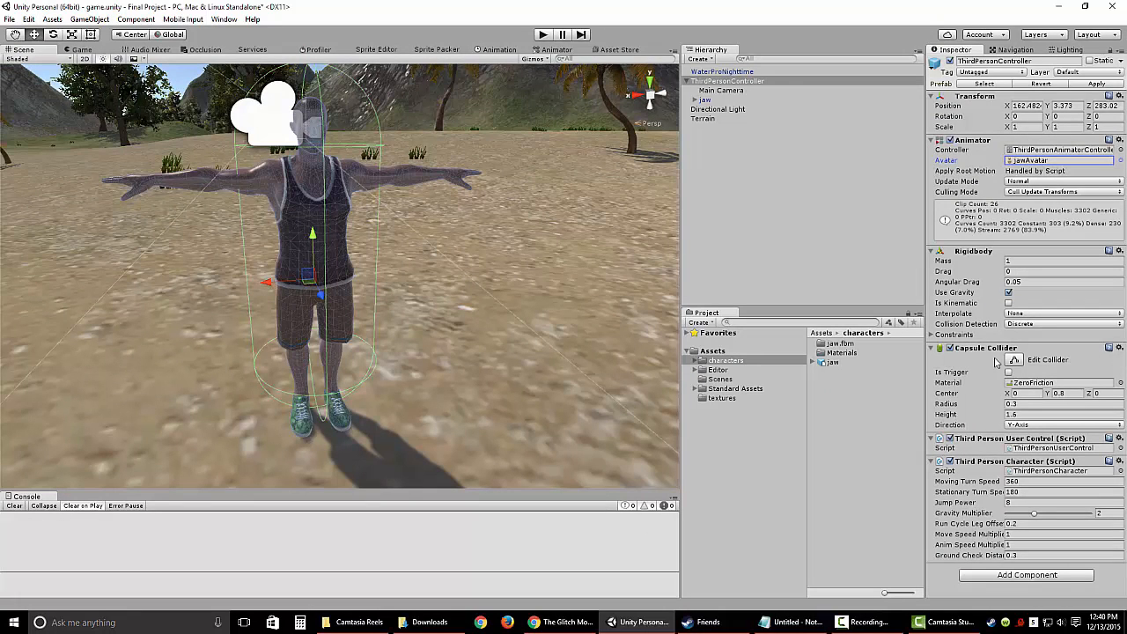
{"action": "left_click", "coordinate": [751, 201]}
Step: Play the scene to test the jaw character's running, turning, jumping and crouching, and stop the playback
{"action": "left_click", "coordinate": [543, 35]}
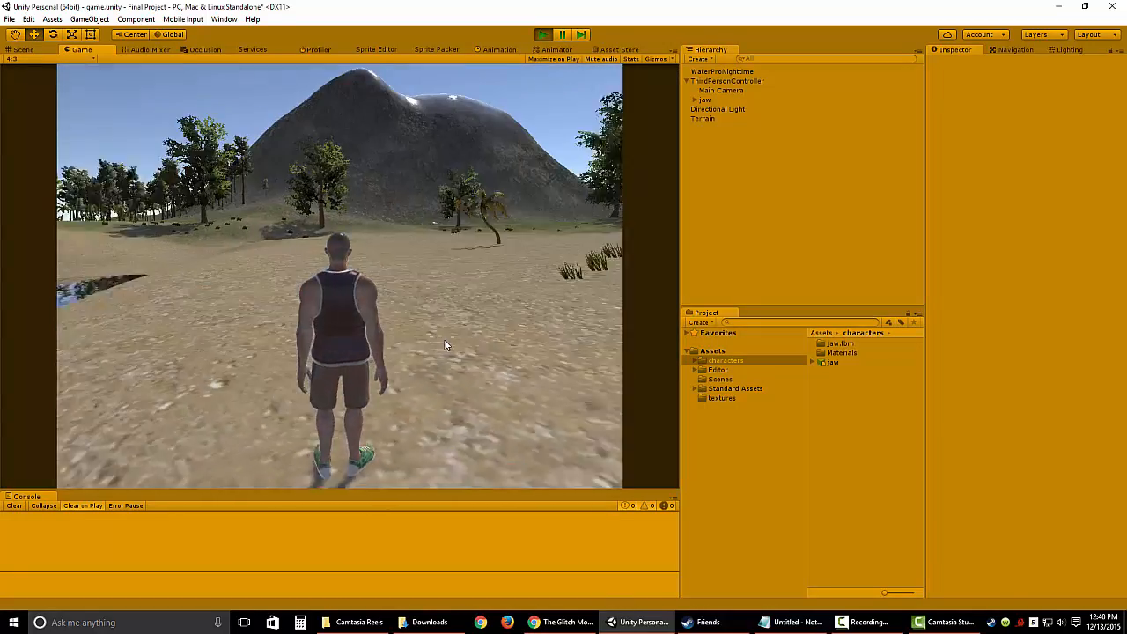
{"action": "key", "text": "w"}
{"action": "key", "text": "d"}
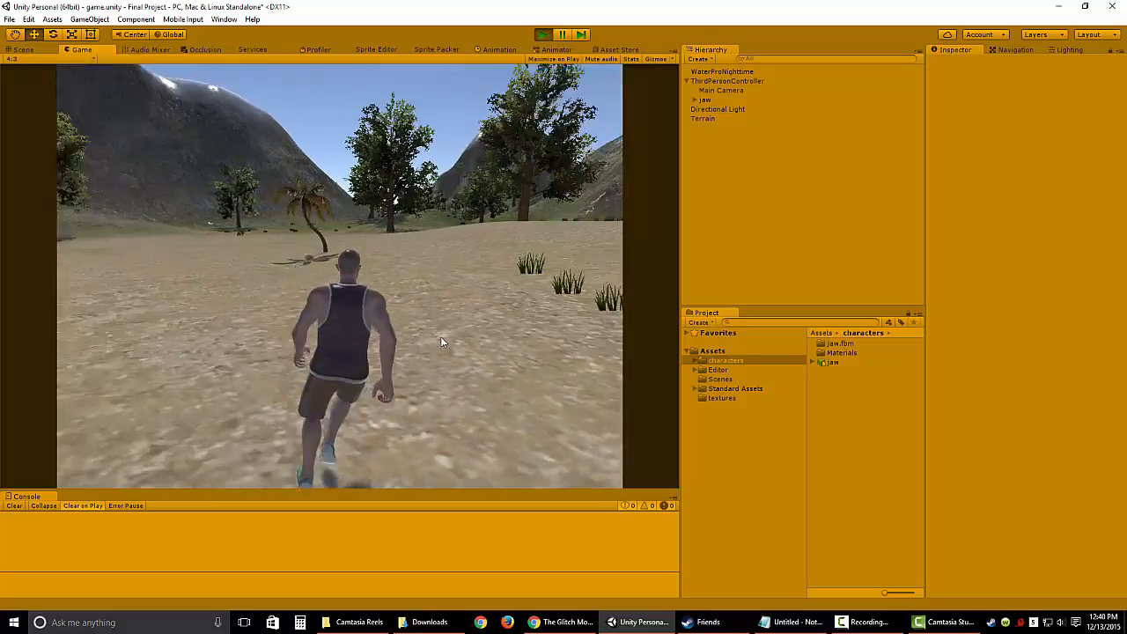
{"action": "key", "text": "d"}
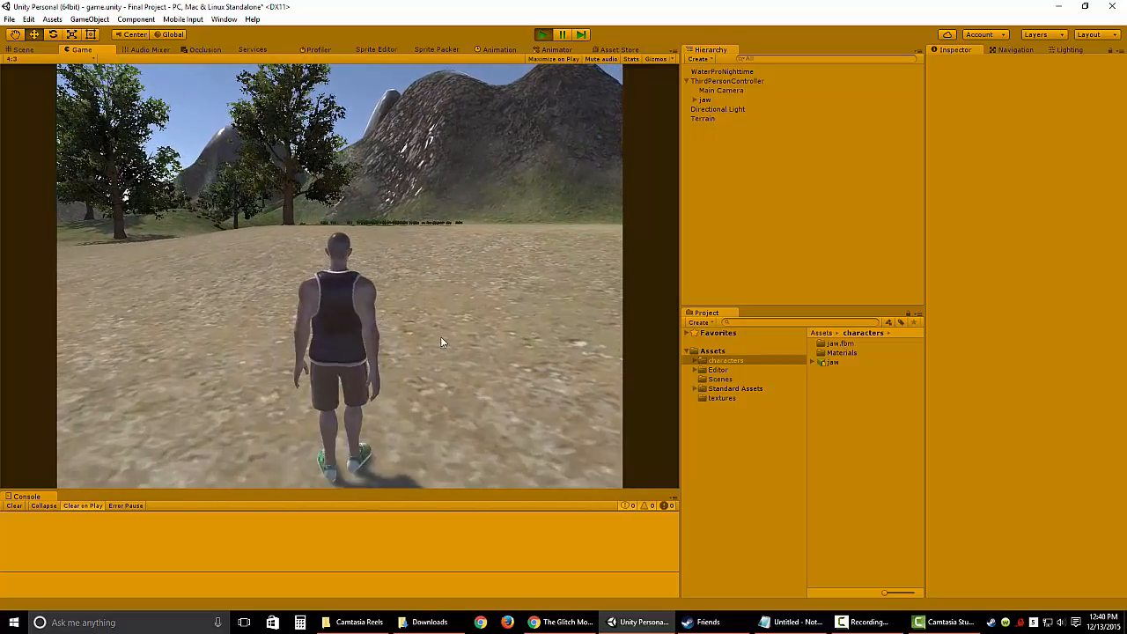
{"action": "key", "text": "space"}
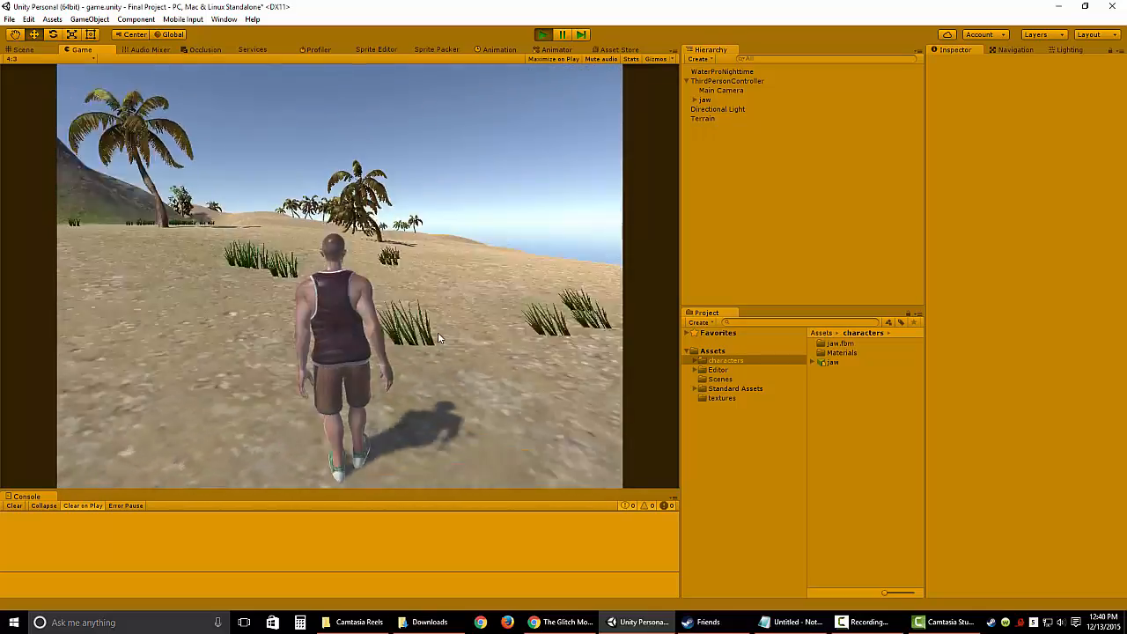
{"action": "key", "text": "d"}
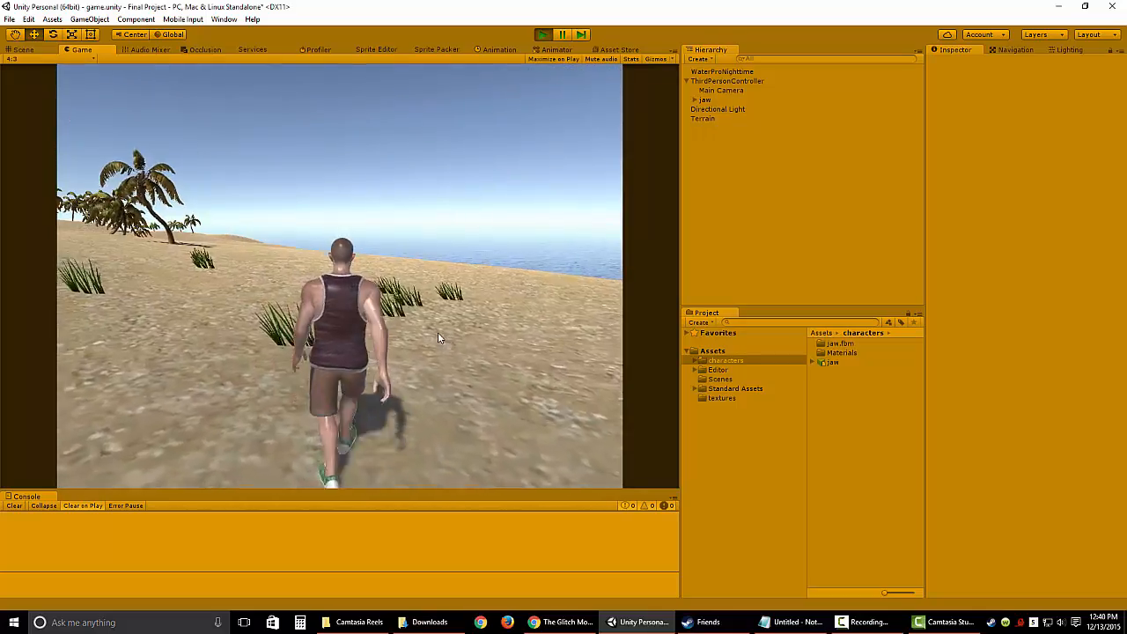
{"action": "key", "text": "w"}
{"action": "key", "text": "a"}
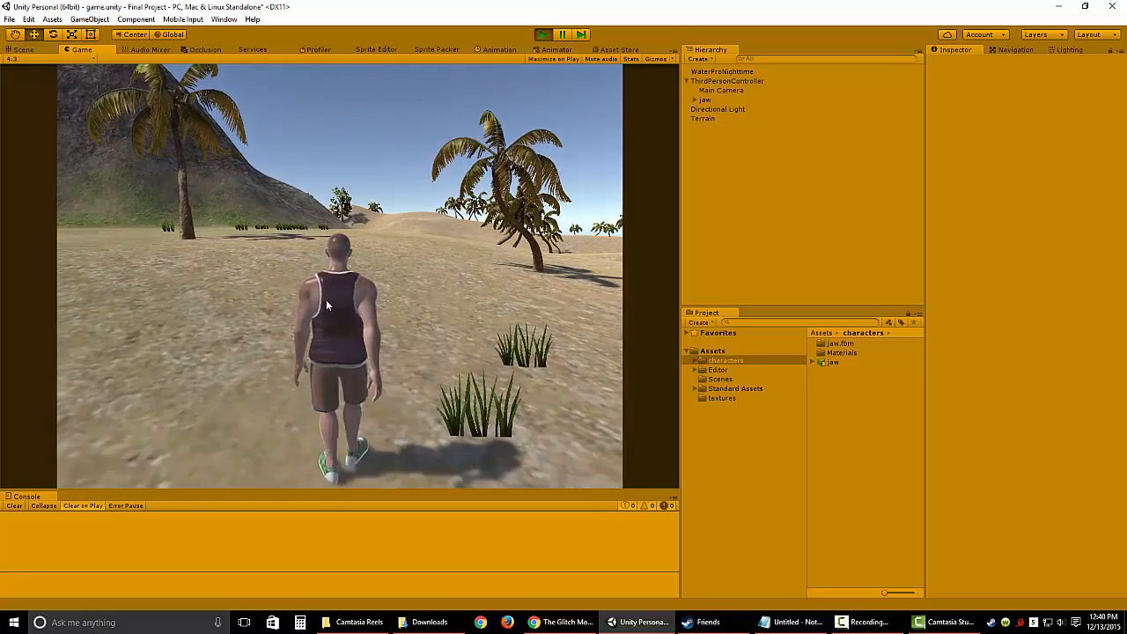
{"action": "key", "text": "d"}
{"action": "key", "text": "d"}
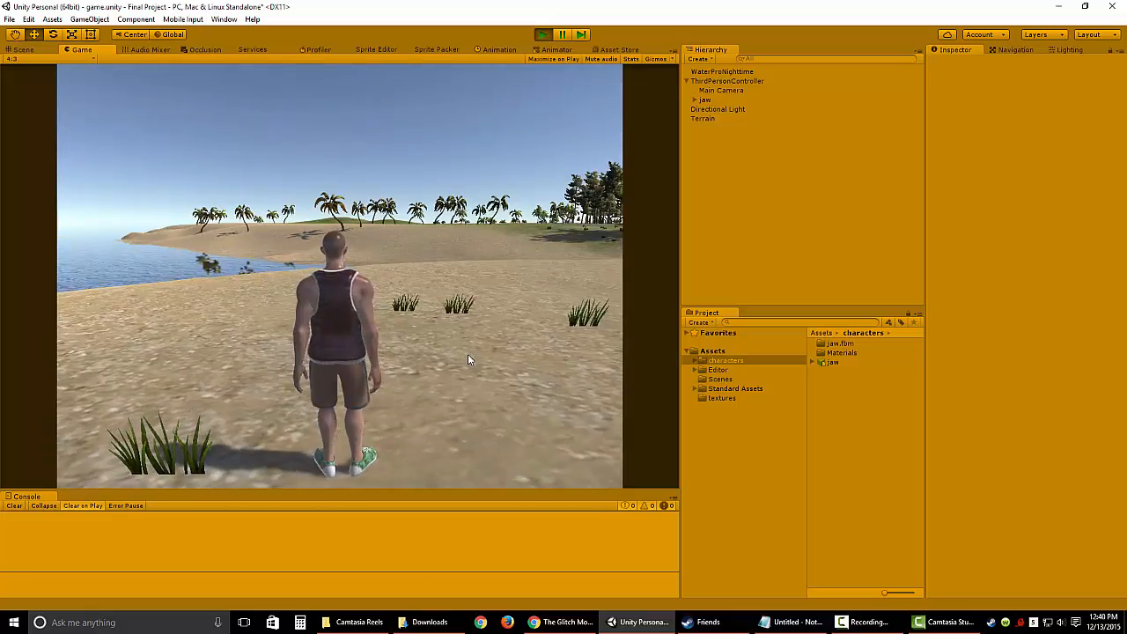
{"action": "key", "text": "w"}
{"action": "key", "text": "a"}
{"action": "key", "text": "space"}
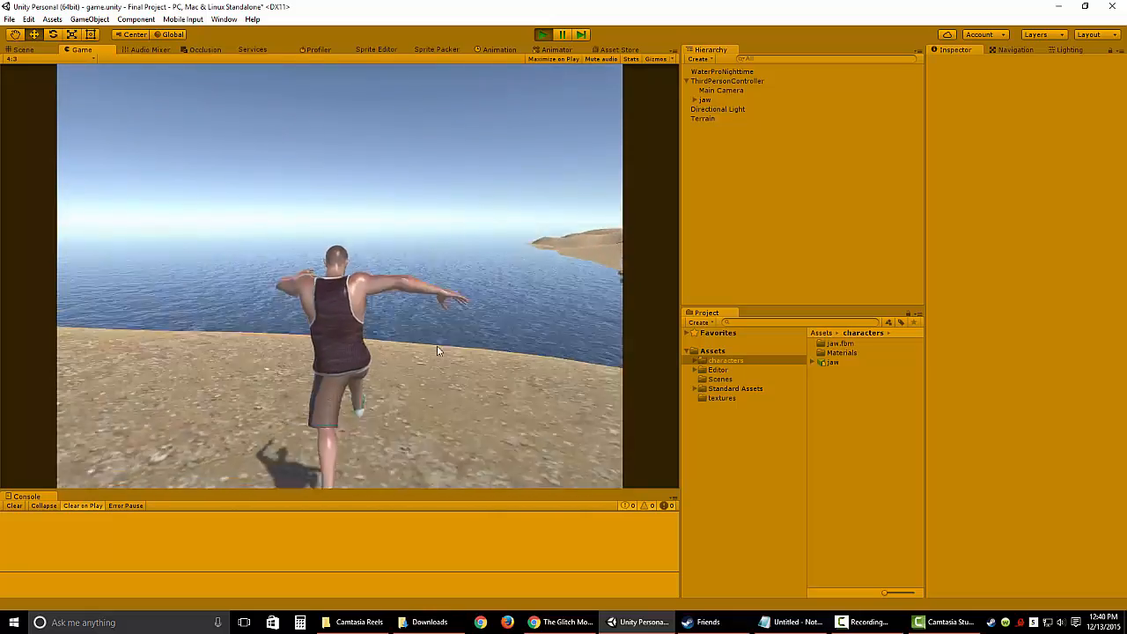
{"action": "key", "text": "w"}
{"action": "key", "text": "d"}
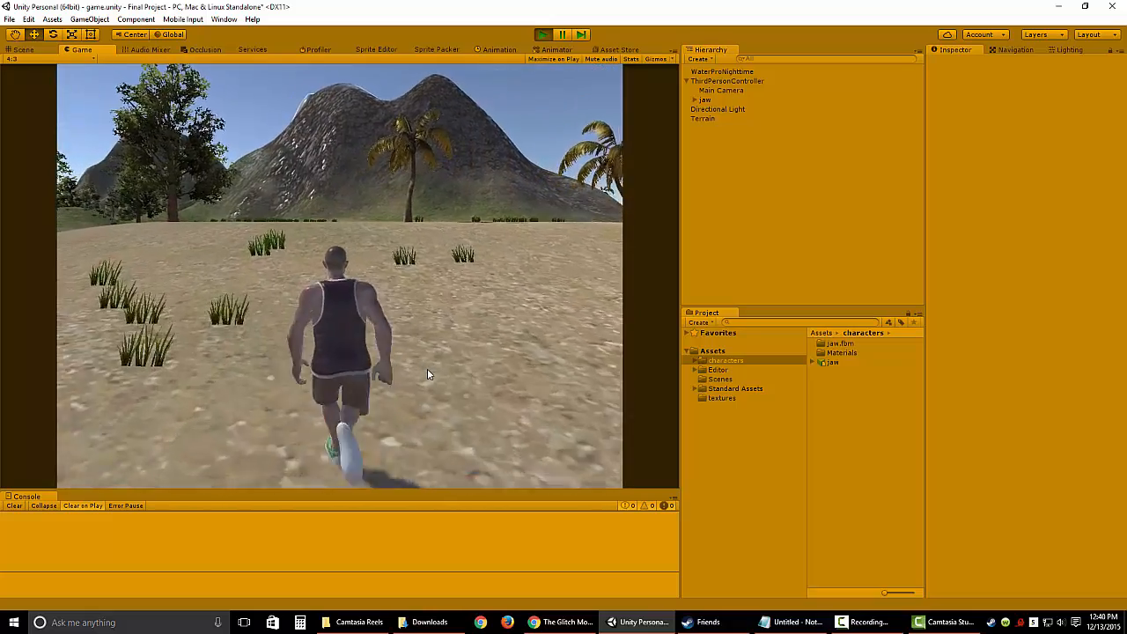
{"action": "key", "text": "space"}
{"action": "key", "text": "c"}
{"action": "key", "text": "w"}
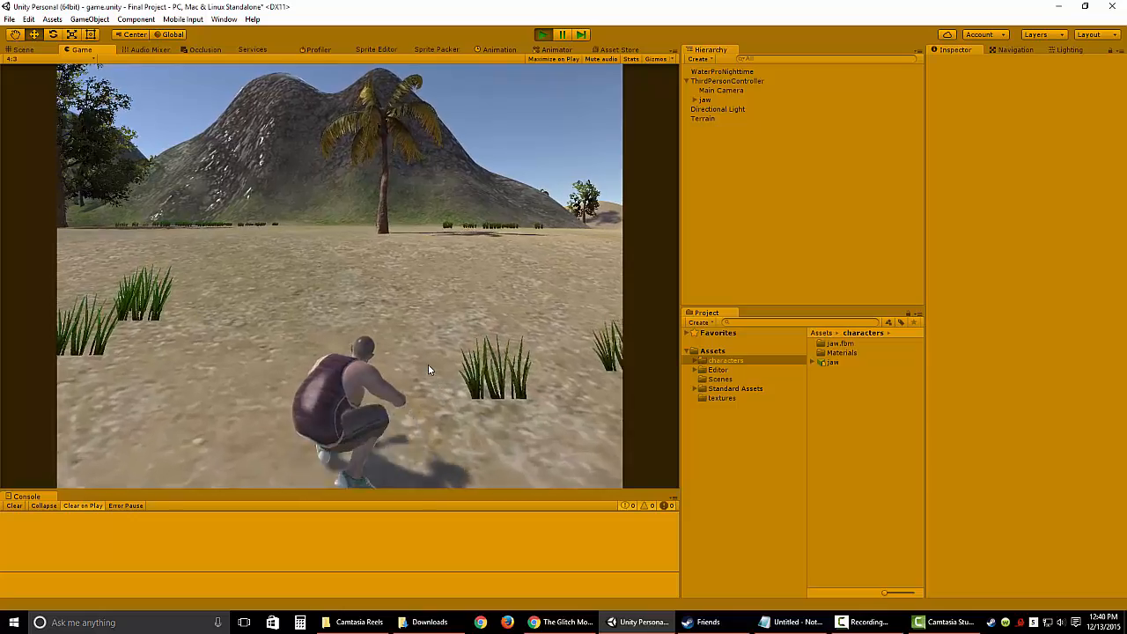
{"action": "key", "text": "d"}
{"action": "key", "text": "w"}
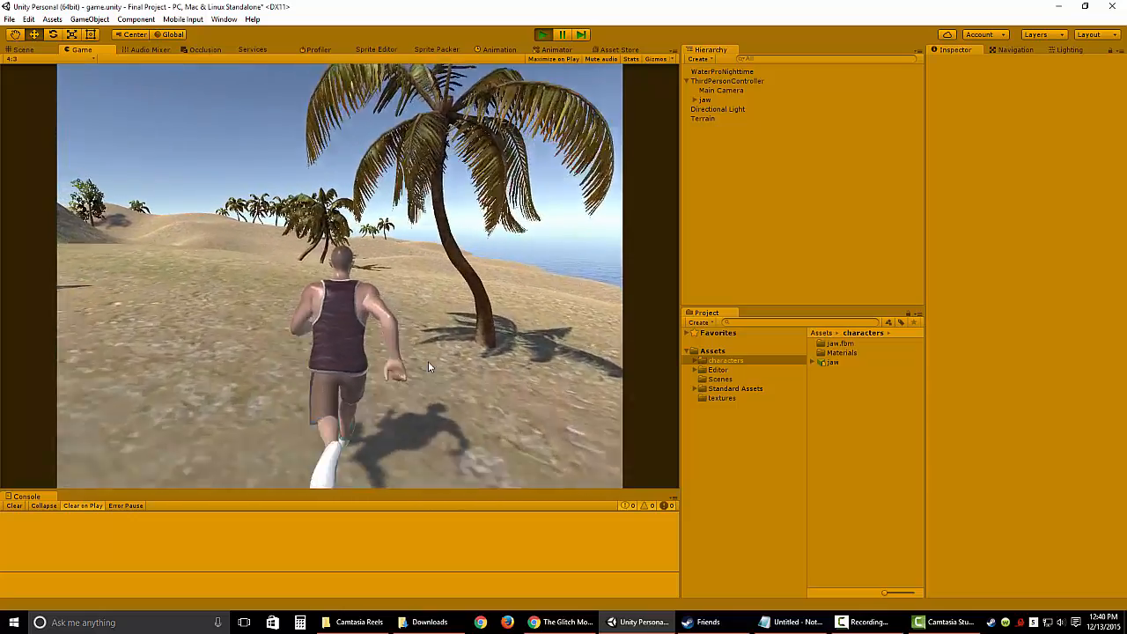
{"action": "key", "text": "d"}
{"action": "key", "text": "w"}
{"action": "key", "text": "d"}
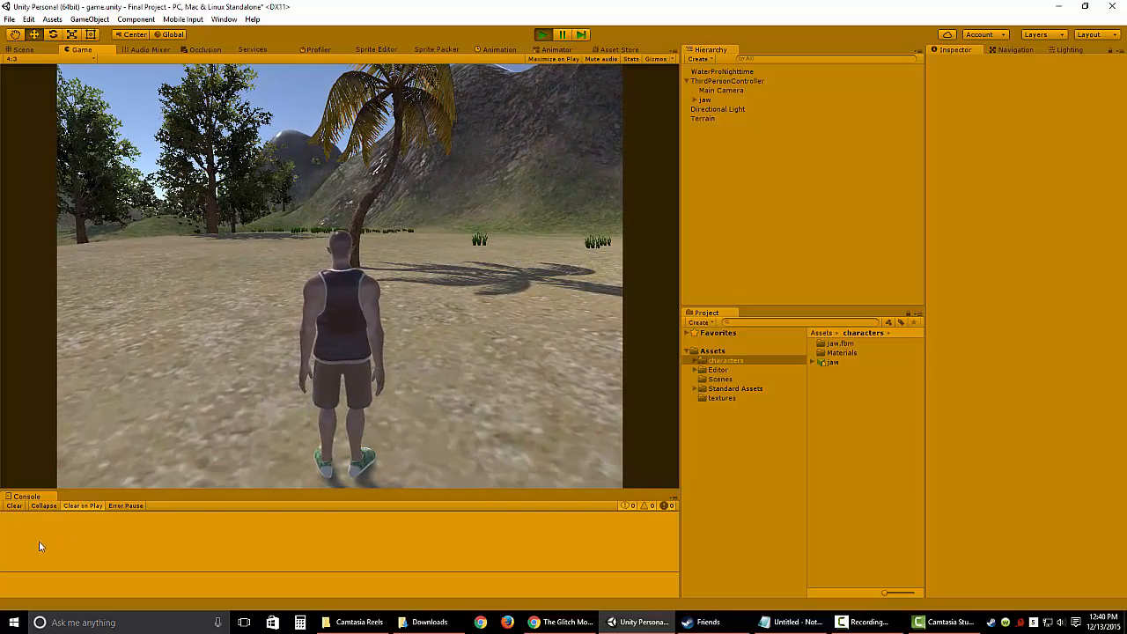
{"action": "left_click", "coordinate": [542, 35]}
Step: Save the scene and the project
{"action": "left_click", "coordinate": [9, 18]}
{"action": "left_click", "coordinate": [35, 63]}
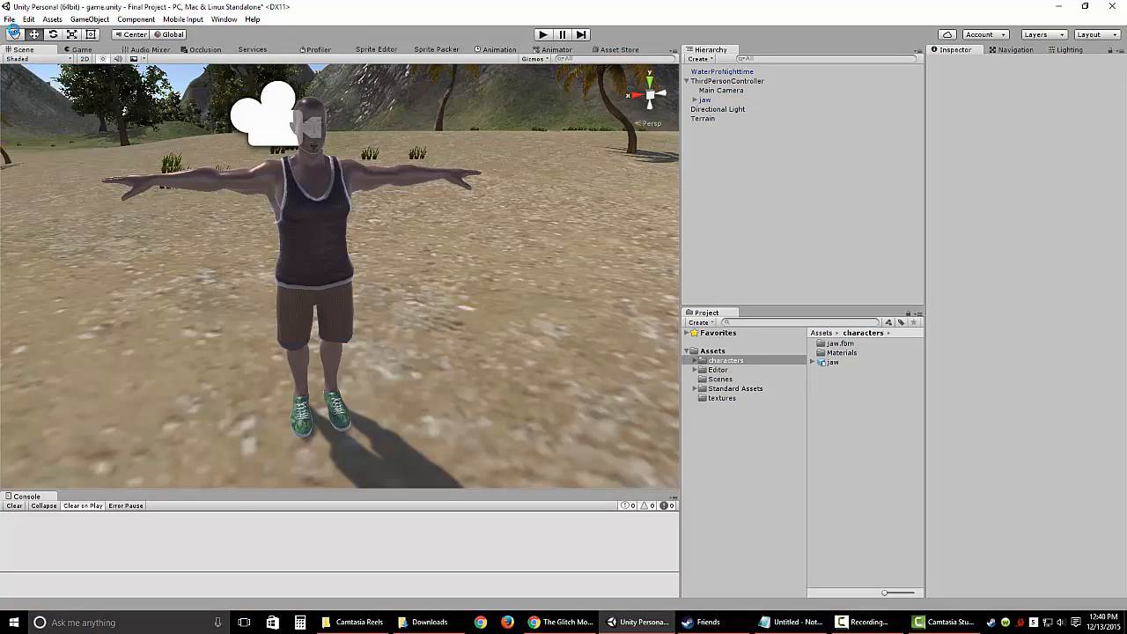
{"action": "left_click", "coordinate": [9, 19]}
{"action": "left_click", "coordinate": [21, 121]}
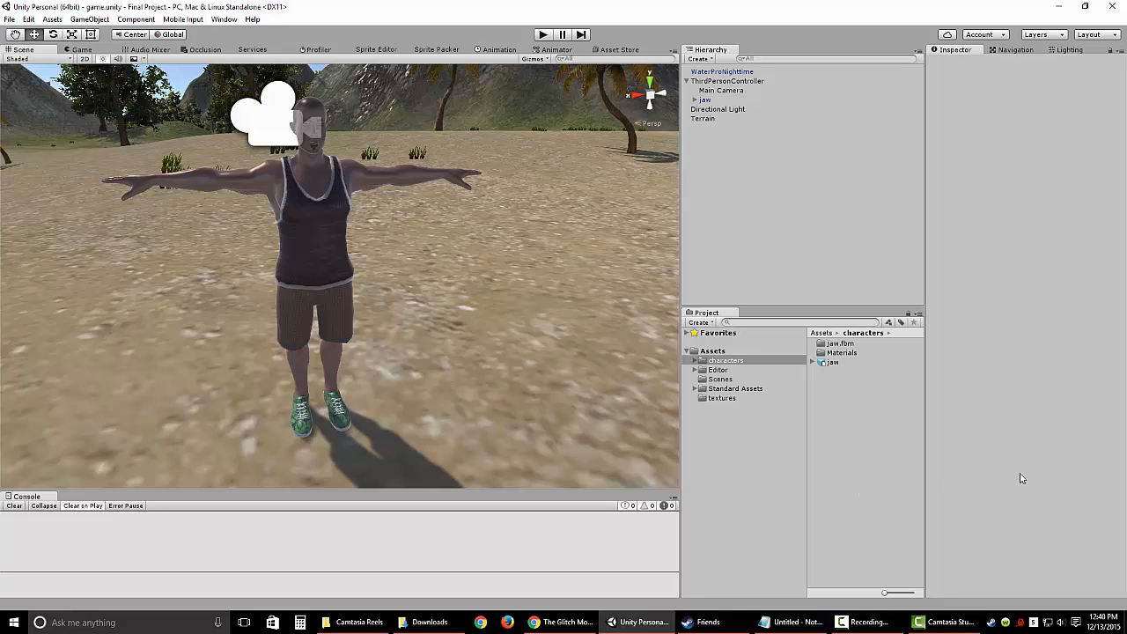